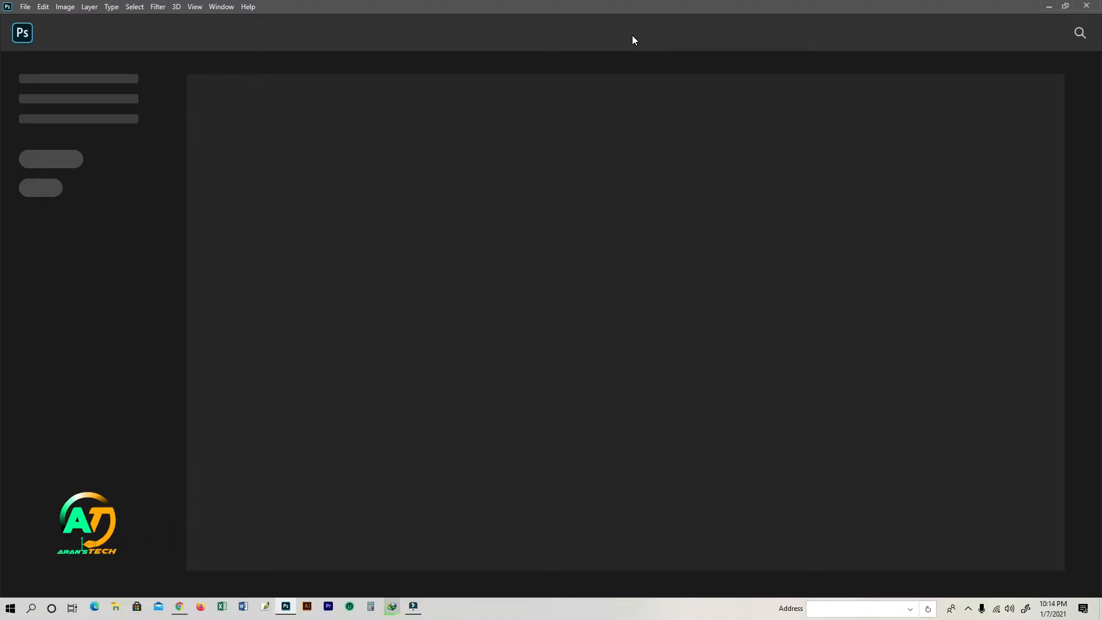
Open the bewildered image from the Quickly Background Remove folder and unlock its Background layer
{"action": "left_click", "coordinate": [26, 7]}
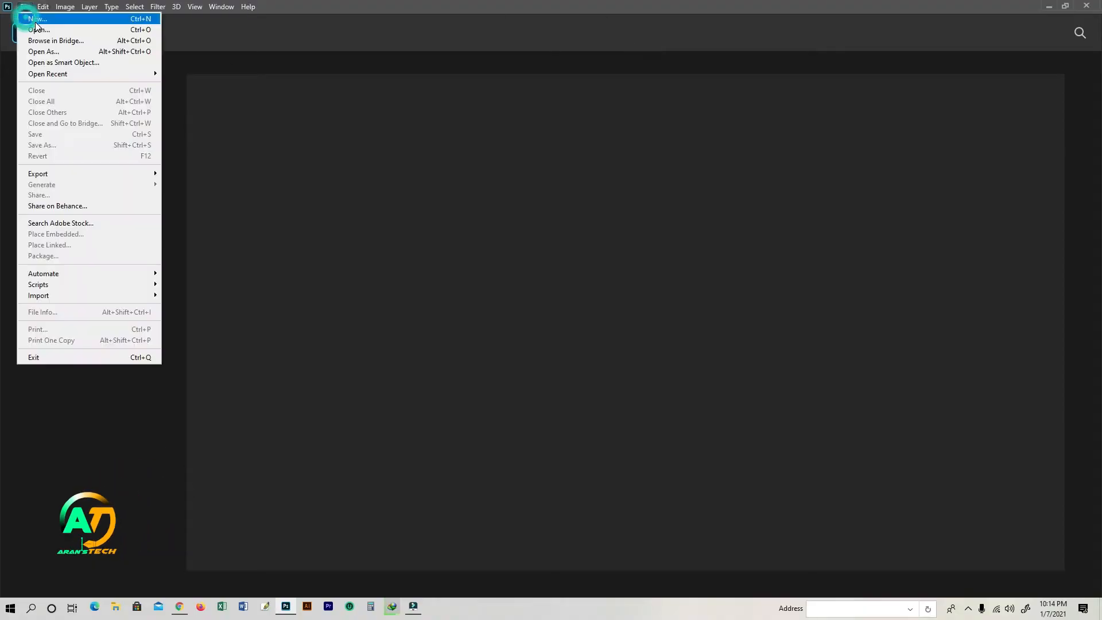
{"action": "left_click", "coordinate": [35, 36]}
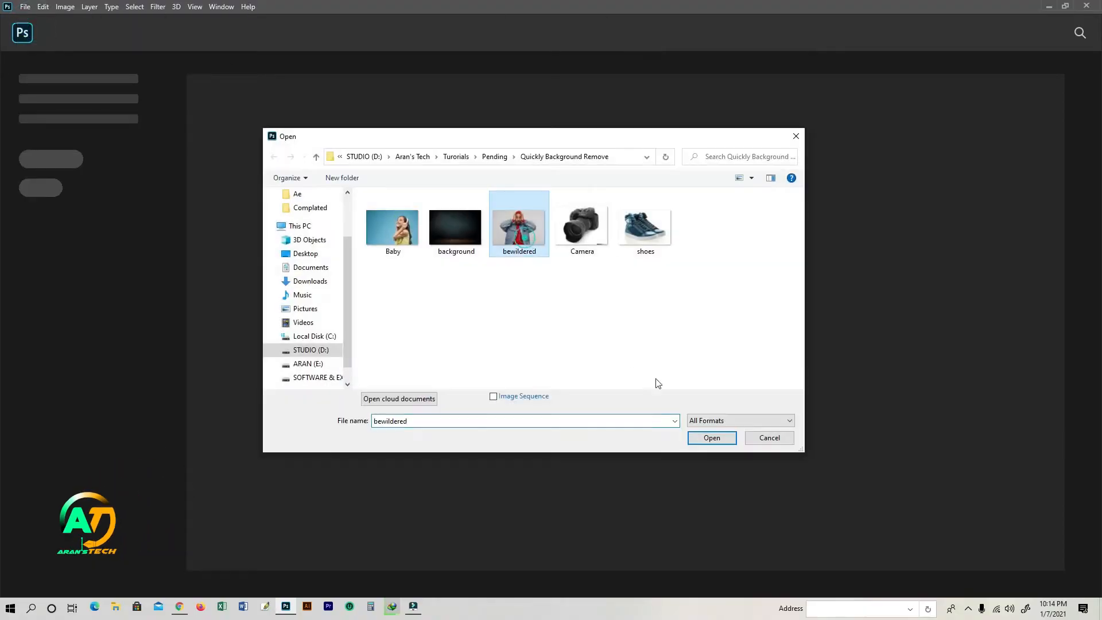
{"action": "left_click", "coordinate": [693, 436]}
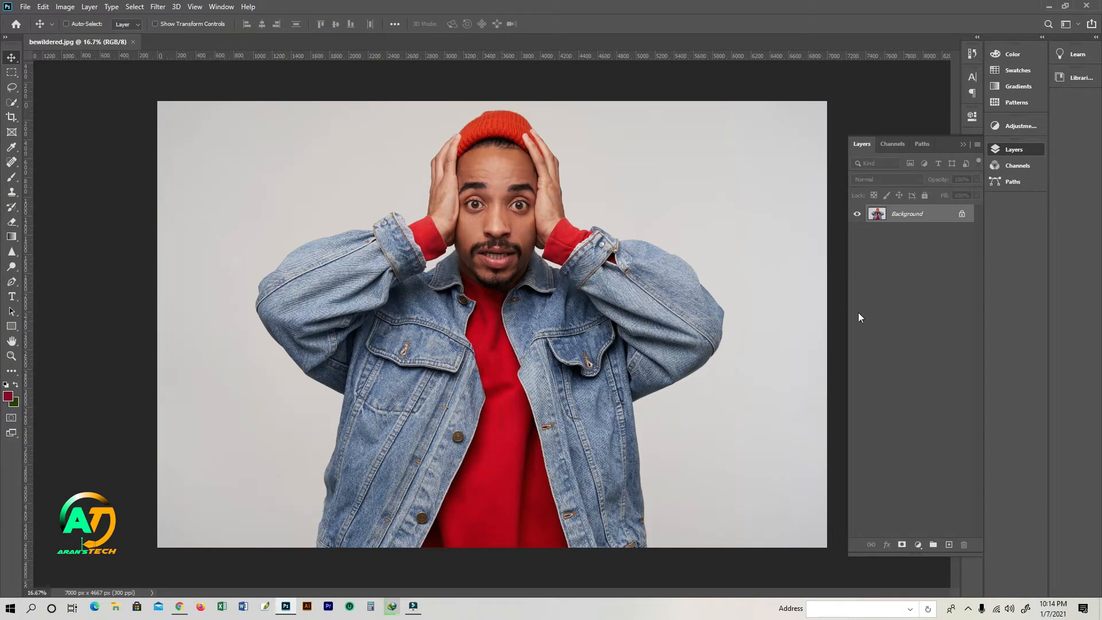
{"action": "left_click", "coordinate": [962, 214]}
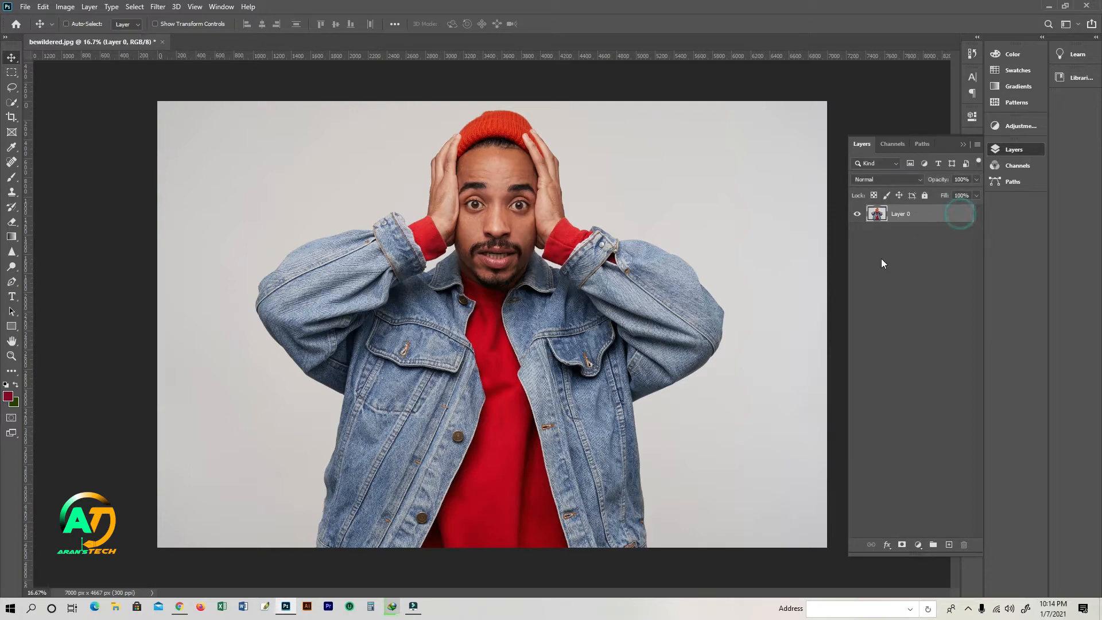
Open the background image and copy it into the bewildered document as a new layer aligned to the canvas's upper-left corner
{"action": "left_click", "coordinate": [26, 7]}
{"action": "left_click", "coordinate": [40, 29]}
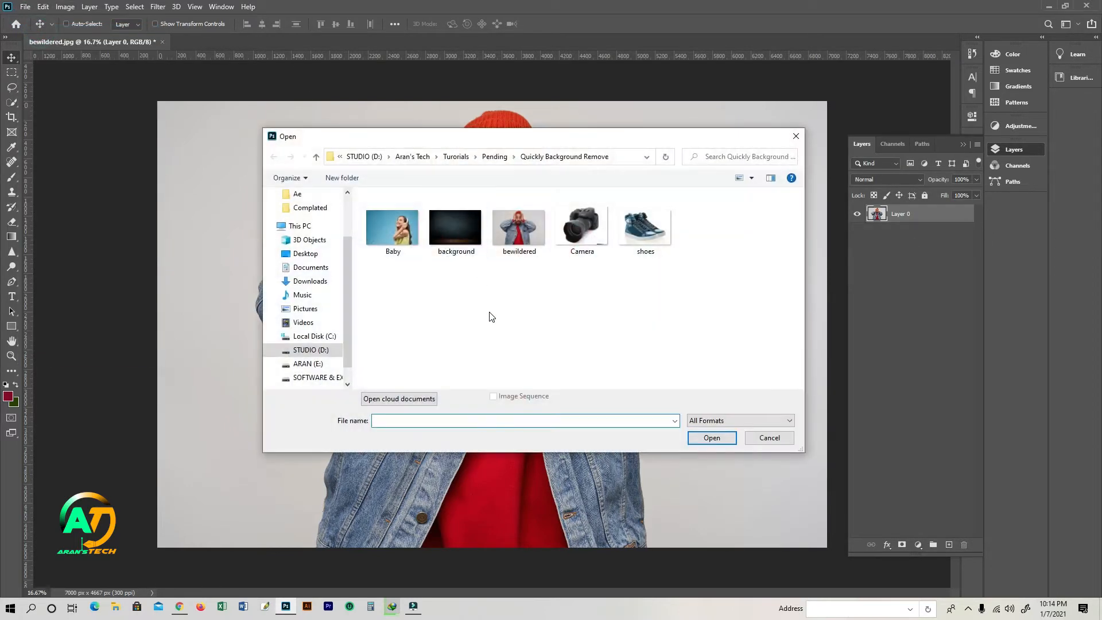
{"action": "left_click", "coordinate": [455, 228]}
{"action": "left_click", "coordinate": [712, 437]}
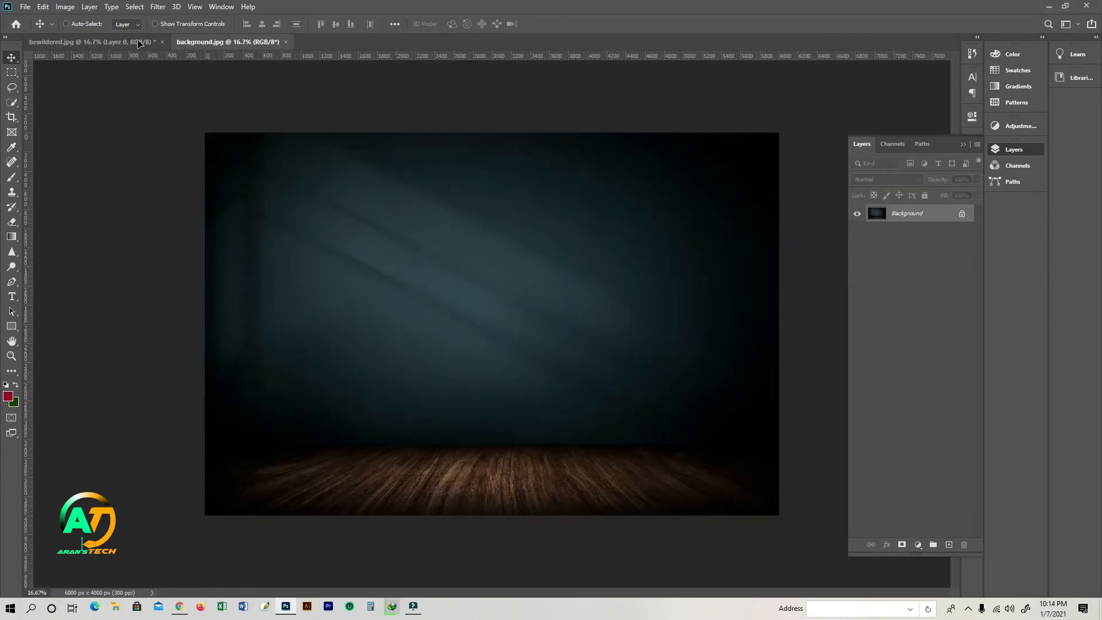
{"action": "left_click_drag", "start_coordinate": [138, 40], "coordinate": [505, 287]}
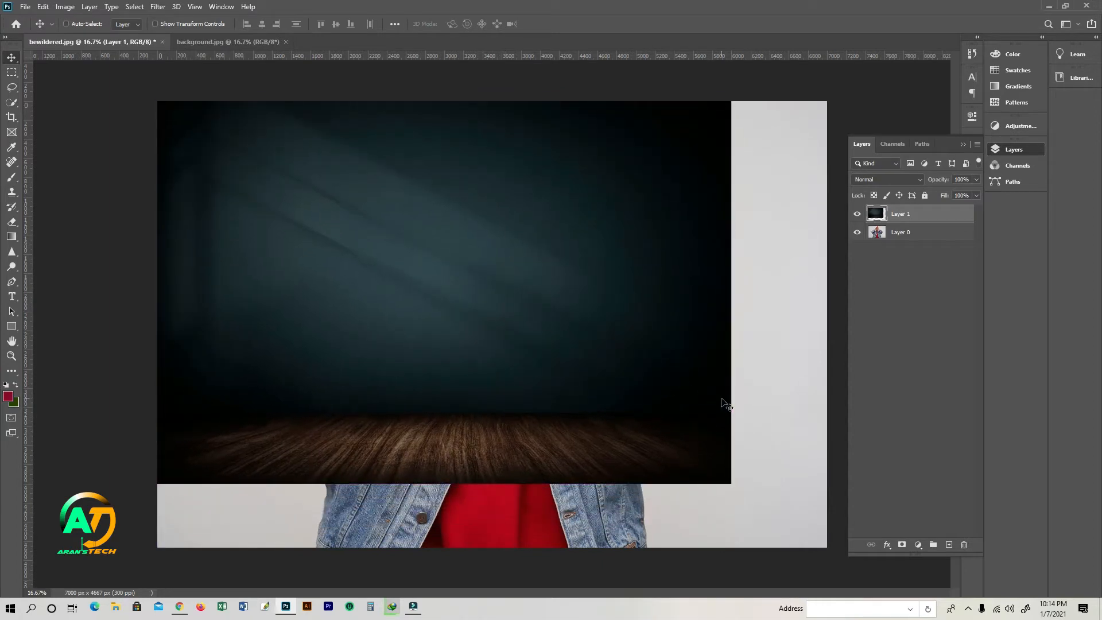
Scale the dark room layer to about 116.75% to fill the canvas and move it below the portrait layer
{"action": "key", "text": "ctrl+t"}
{"action": "left_click_drag", "start_coordinate": [732, 484], "coordinate": [827, 547]}
{"action": "key", "text": "Return"}
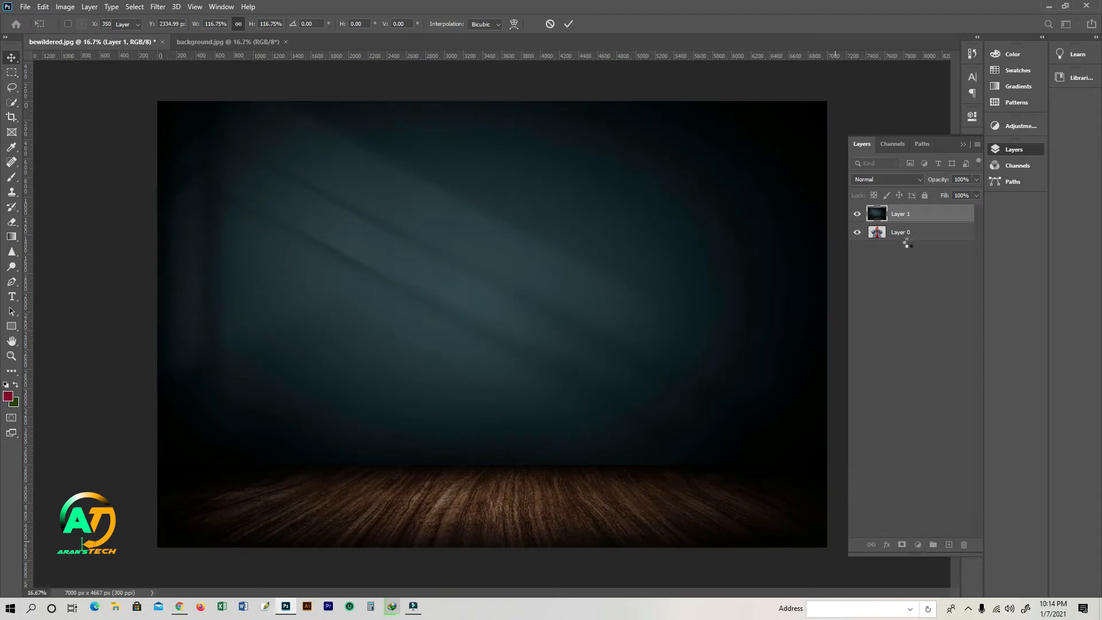
{"action": "left_click_drag", "start_coordinate": [910, 214], "coordinate": [917, 253]}
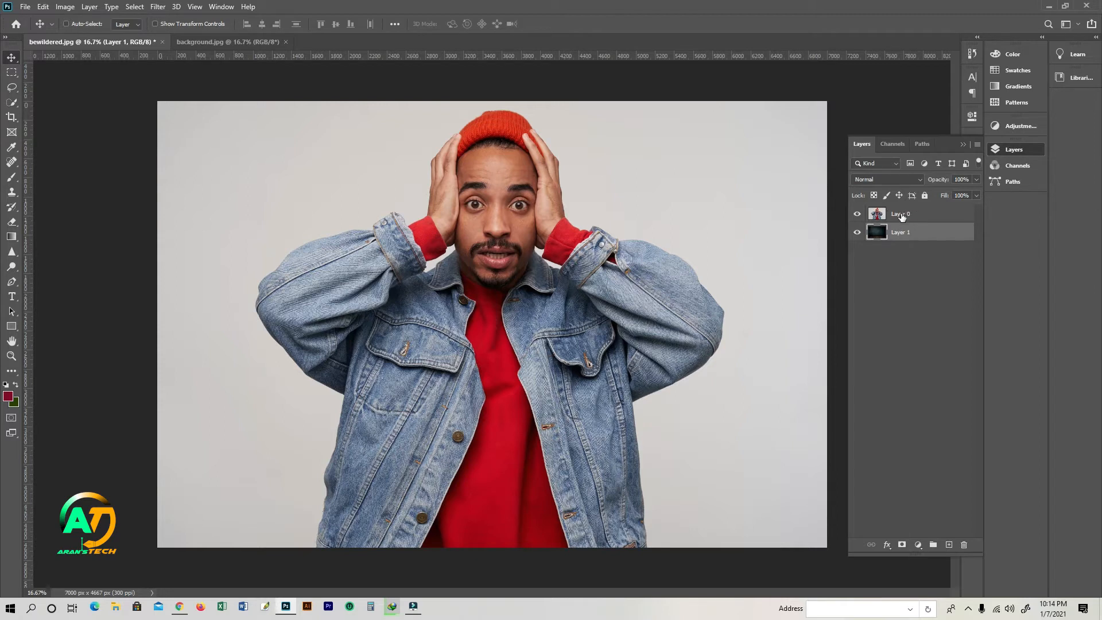
Remove the background of the portrait on Layer 0 with the Remove Background quick action
{"action": "left_click", "coordinate": [902, 215]}
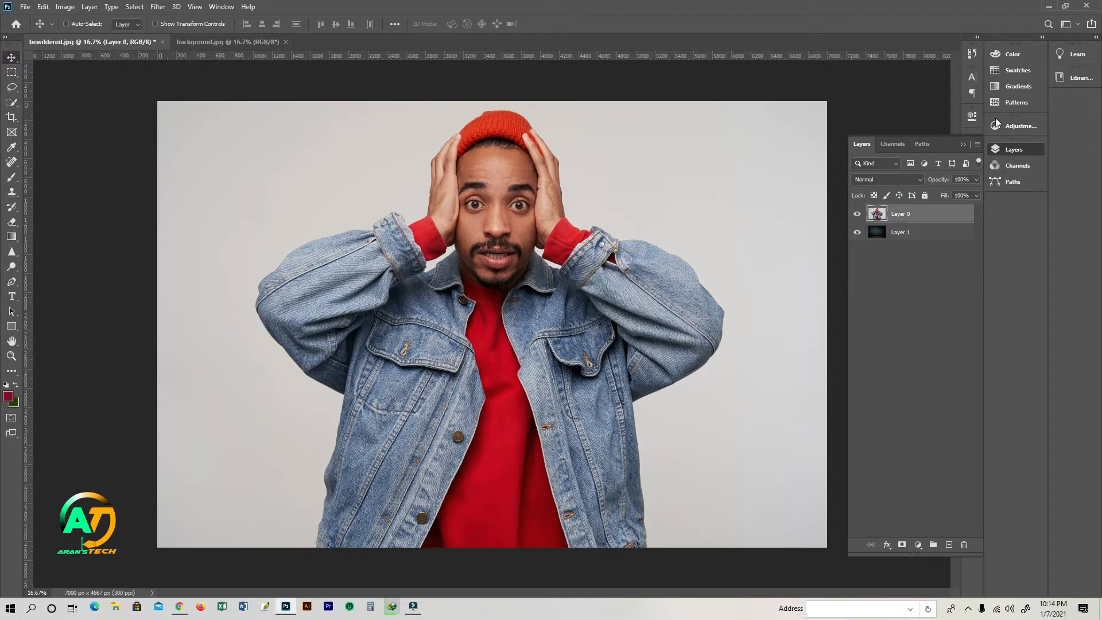
{"action": "left_click", "coordinate": [972, 116]}
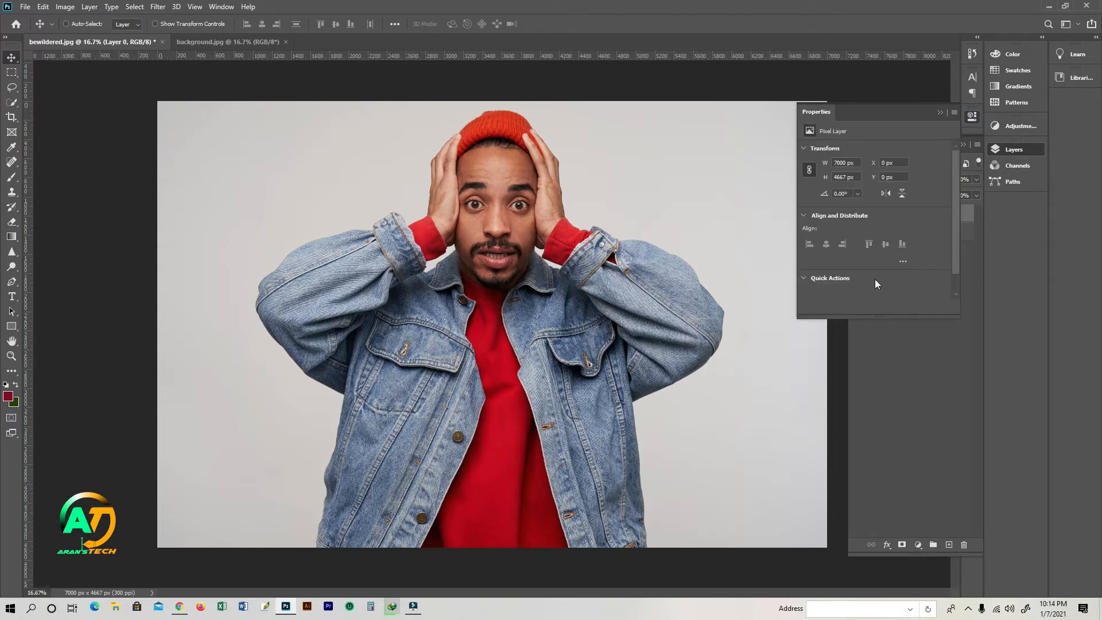
{"action": "left_click_drag", "start_coordinate": [956, 229], "coordinate": [959, 257]}
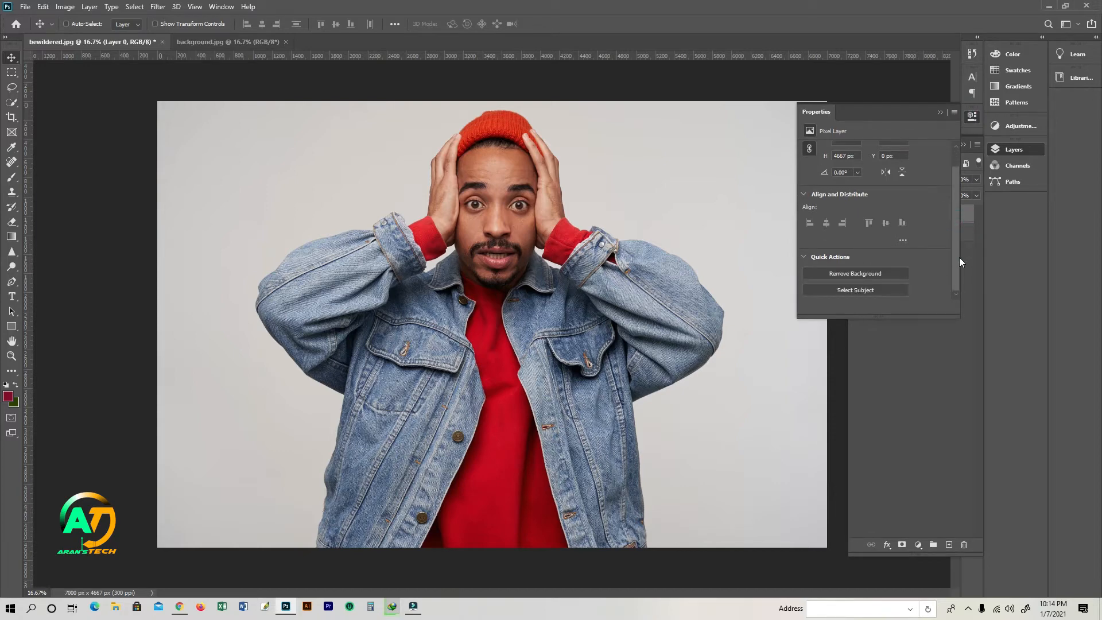
{"action": "left_click", "coordinate": [808, 257]}
{"action": "left_click", "coordinate": [807, 257]}
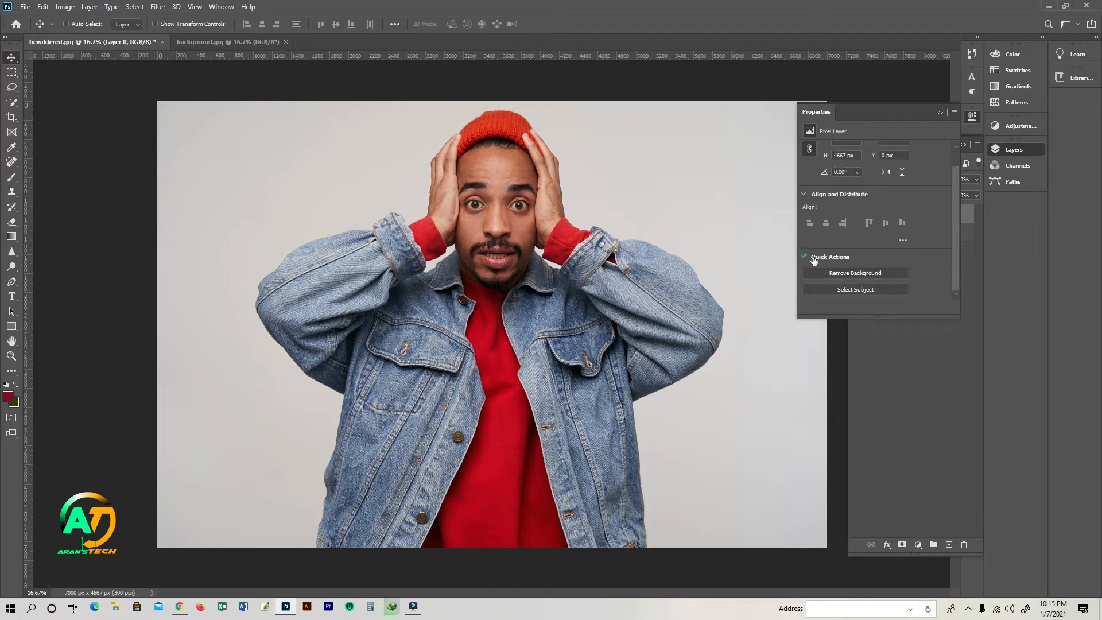
{"action": "left_click", "coordinate": [857, 272]}
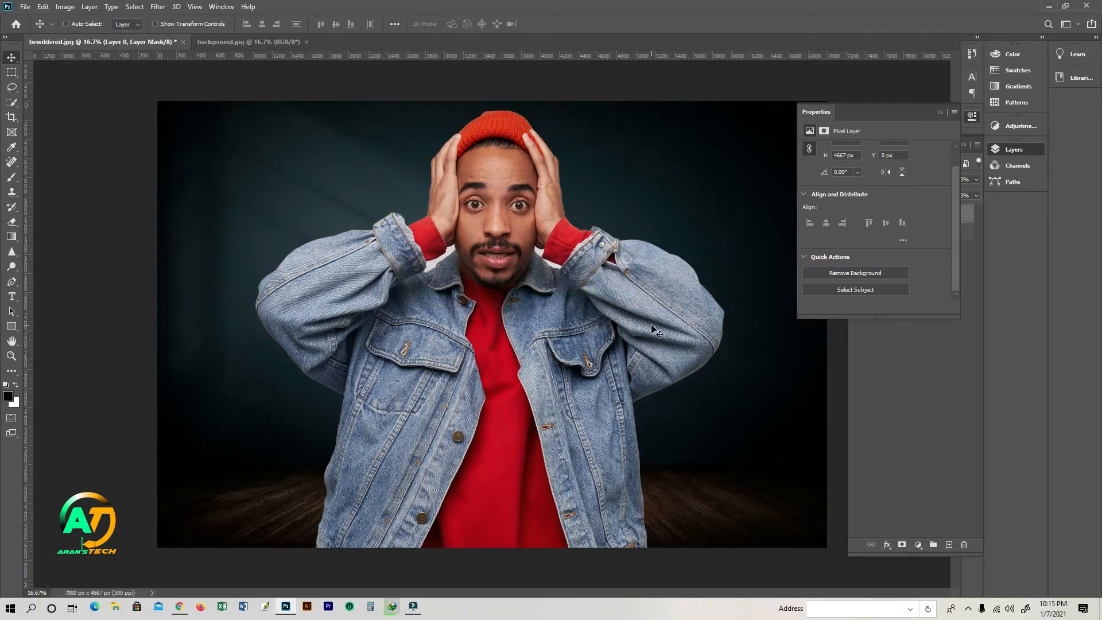
Select the leftover light area between the man's cuff and collar on one side of his neck with the Magic Wand
{"action": "key", "text": "ctrl+space"}
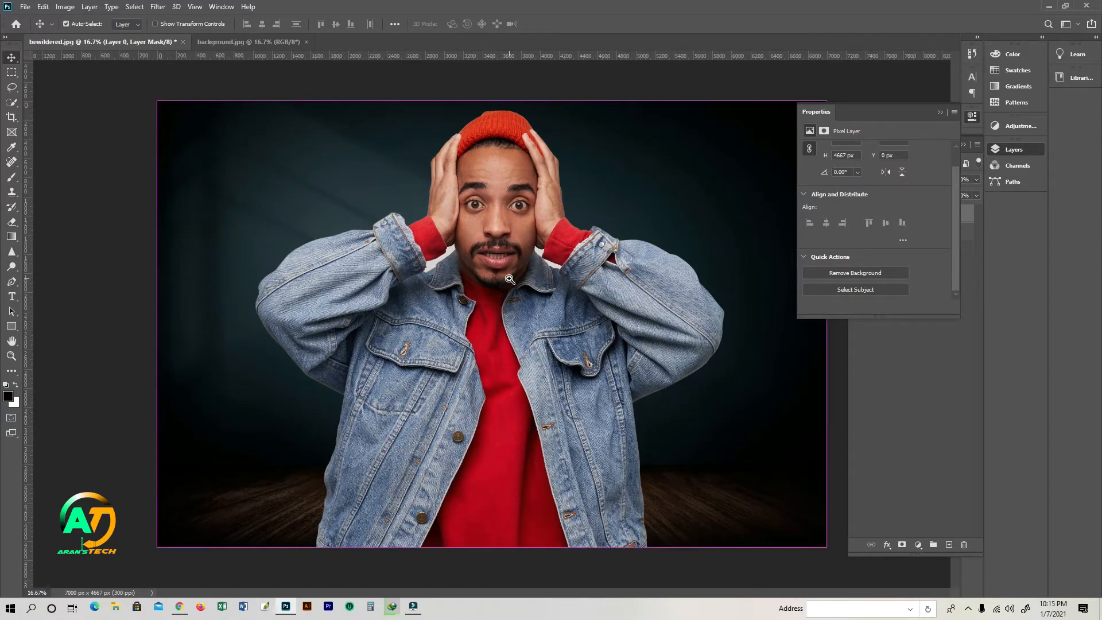
{"action": "left_click", "coordinate": [487, 264]}
{"action": "left_click", "coordinate": [464, 271]}
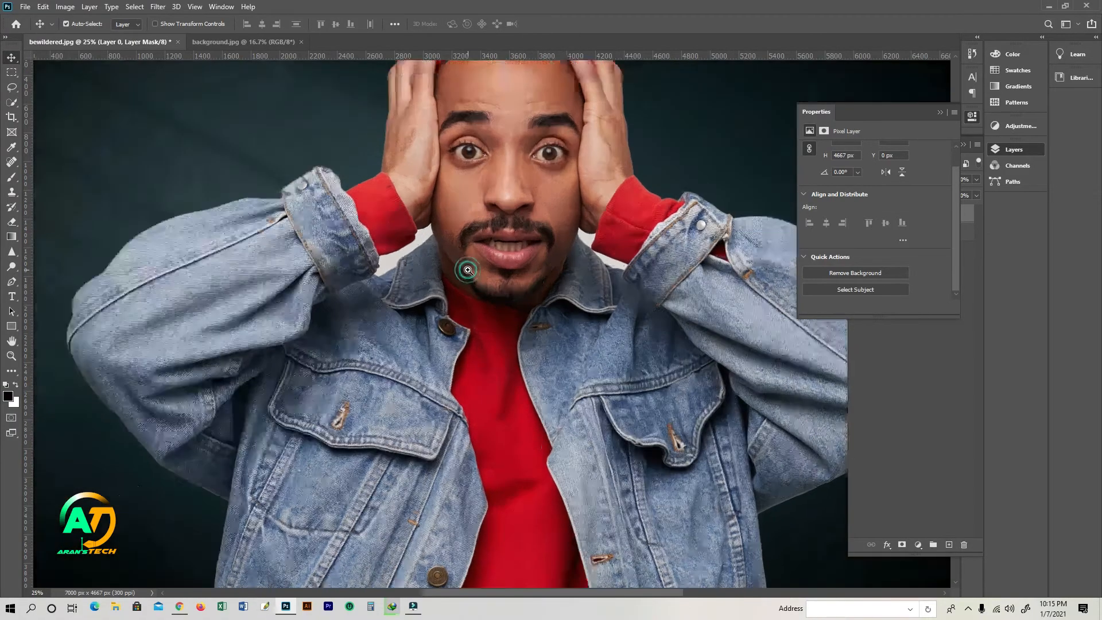
{"action": "left_click_drag", "start_coordinate": [529, 257], "coordinate": [481, 349]}
{"action": "left_click", "coordinate": [477, 335], "text": "ctrl"}
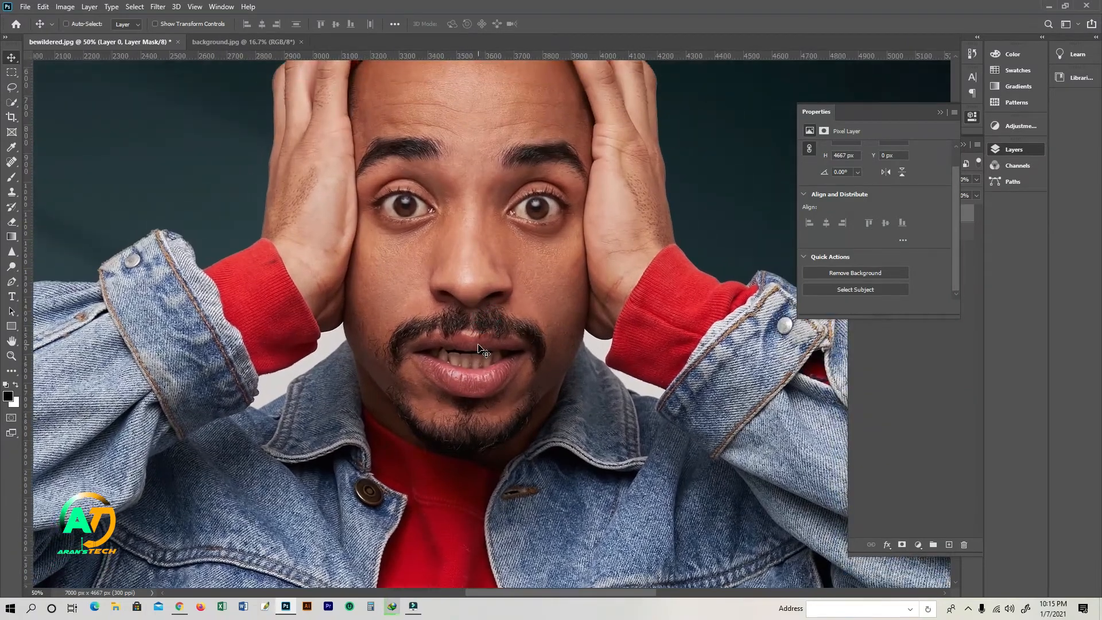
{"action": "right_click", "coordinate": [11, 102]}
{"action": "left_click", "coordinate": [67, 124]}
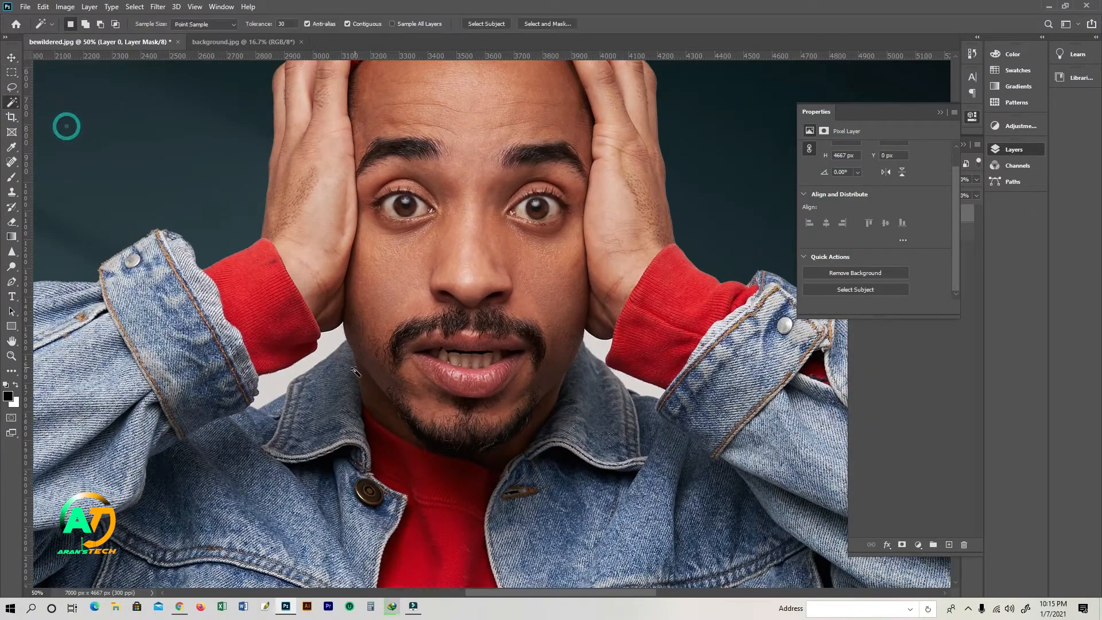
{"action": "left_click", "coordinate": [298, 371]}
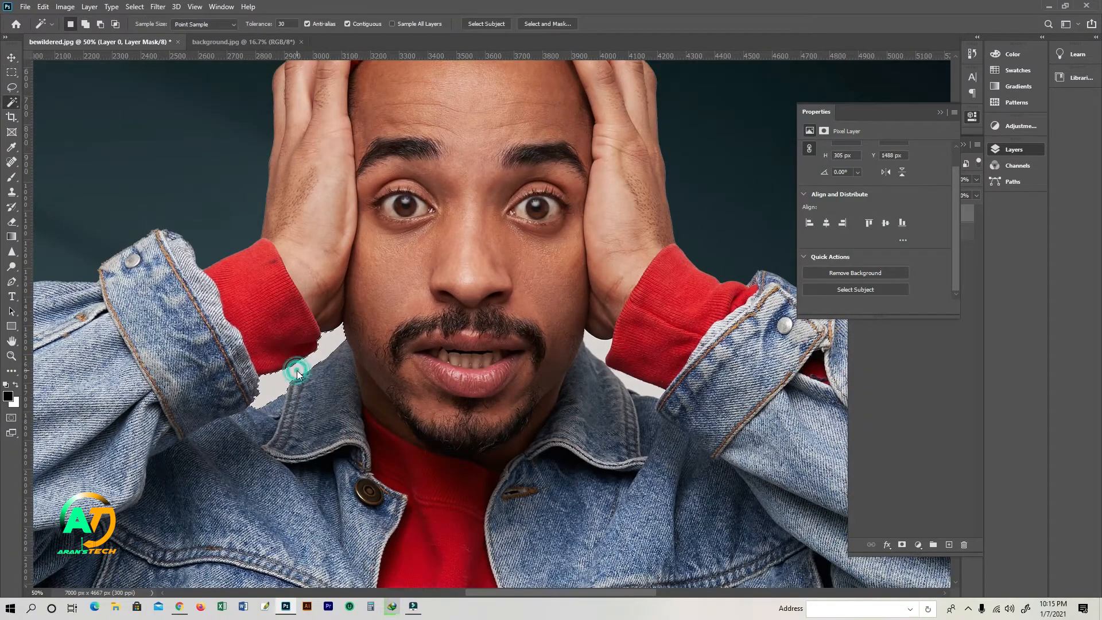
Set the Magic Wand tolerance to 60 and add the remaining light areas on both sides of the neck to the selection
{"action": "left_click", "coordinate": [287, 23]}
{"action": "type", "text": "60"}
{"action": "left_click", "coordinate": [327, 343], "text": "shift"}
{"action": "left_click", "coordinate": [632, 383], "text": "shift"}
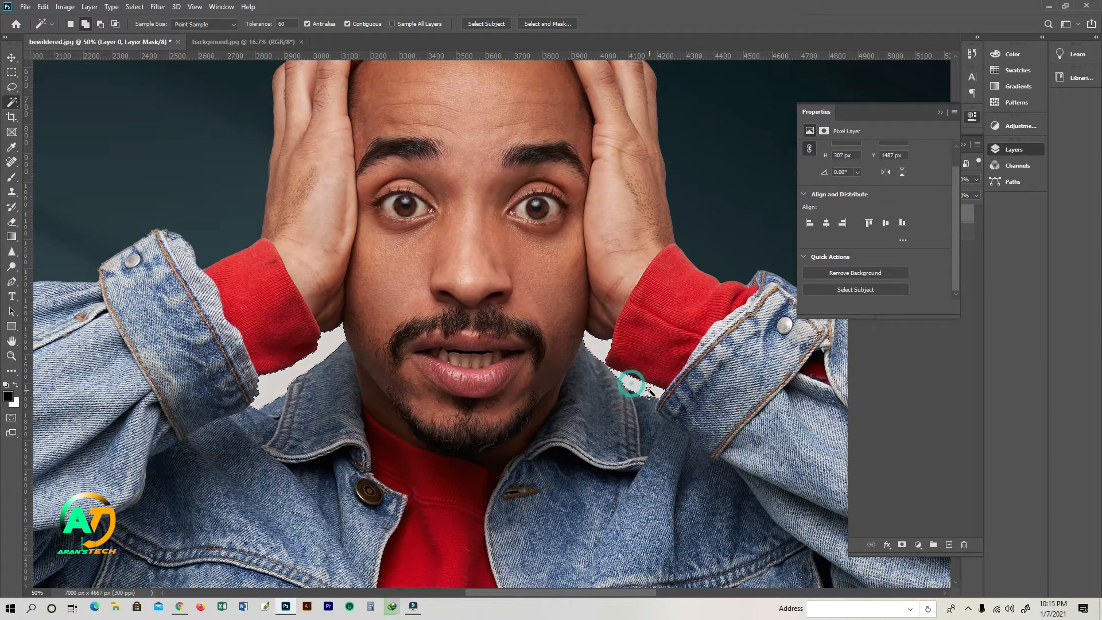
{"action": "left_click", "coordinate": [602, 348], "text": "shift"}
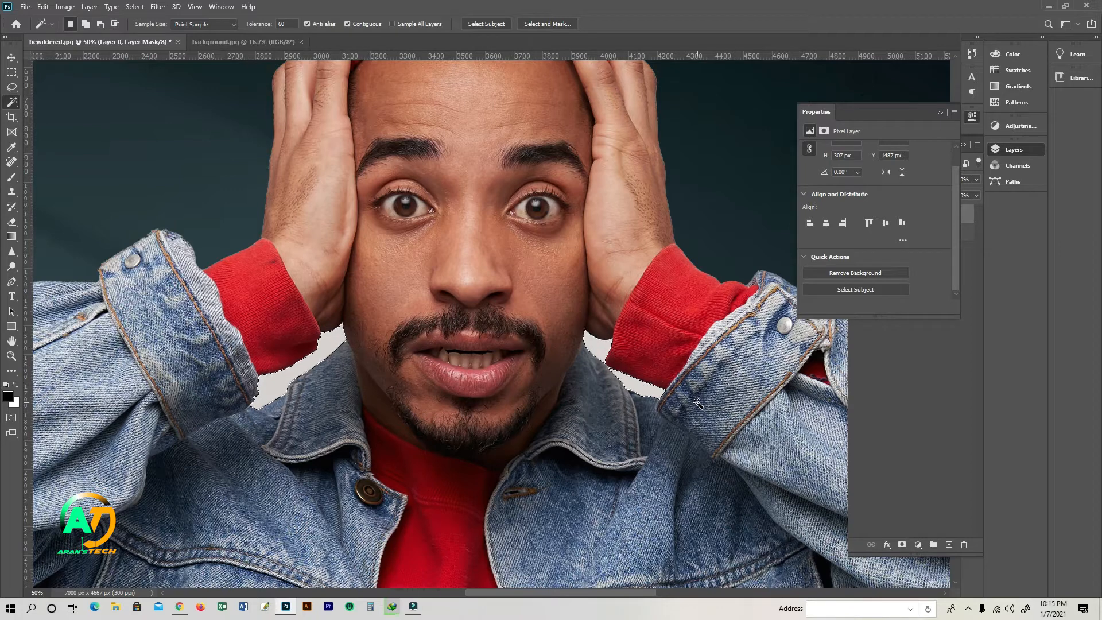
Delete the selected light areas from Layer 0's image rather than its mask, and clear the selection
{"action": "left_click", "coordinate": [940, 112]}
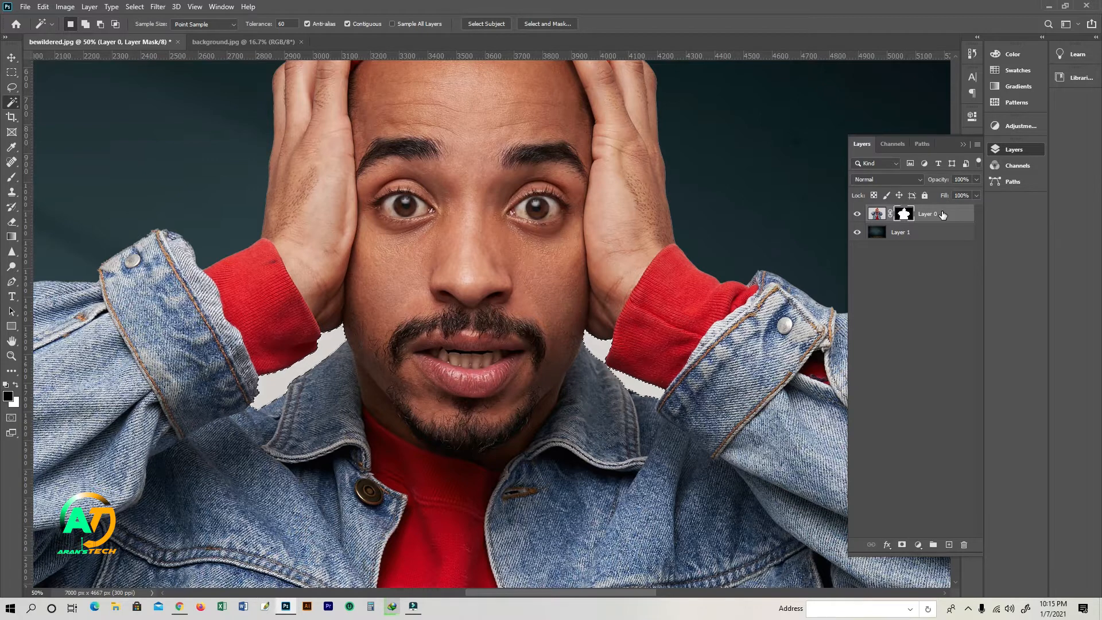
{"action": "left_click", "coordinate": [876, 213]}
{"action": "key", "text": "Delete"}
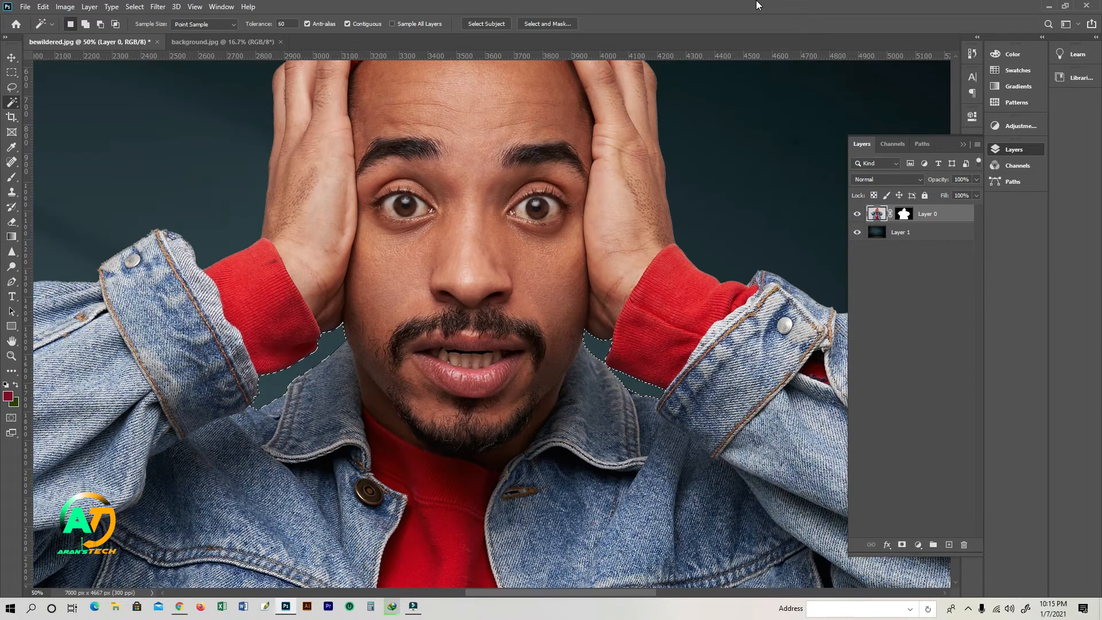
{"action": "key", "text": "ctrl+d"}
{"action": "key", "text": "v"}
{"action": "key", "text": "ctrl+0"}
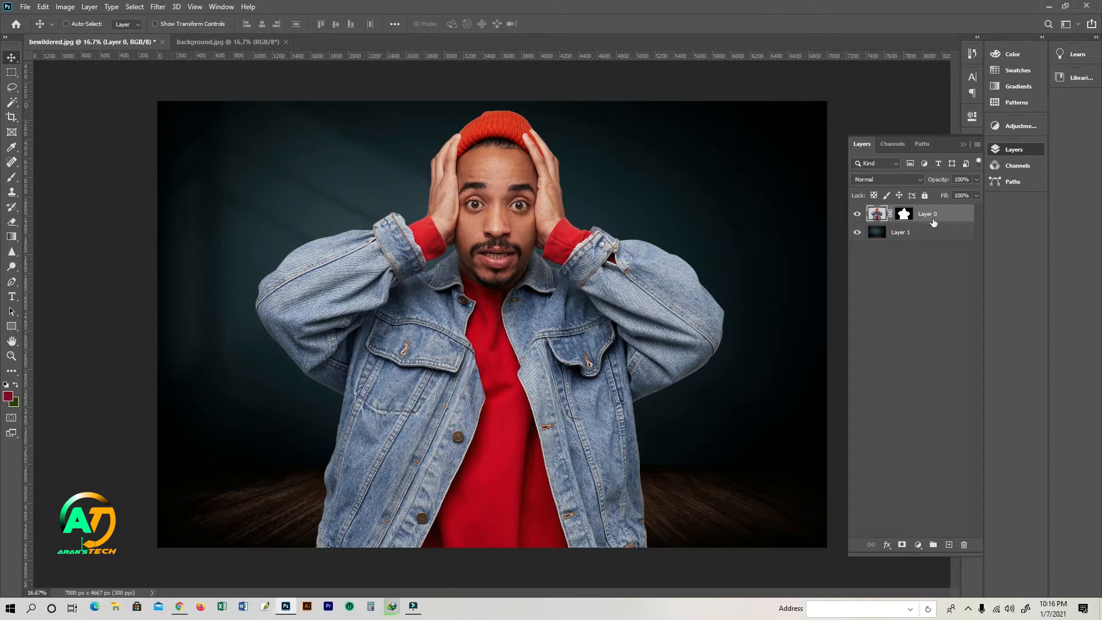
Open the Camera image from the Quickly Background Remove folder
{"action": "left_click", "coordinate": [903, 237]}
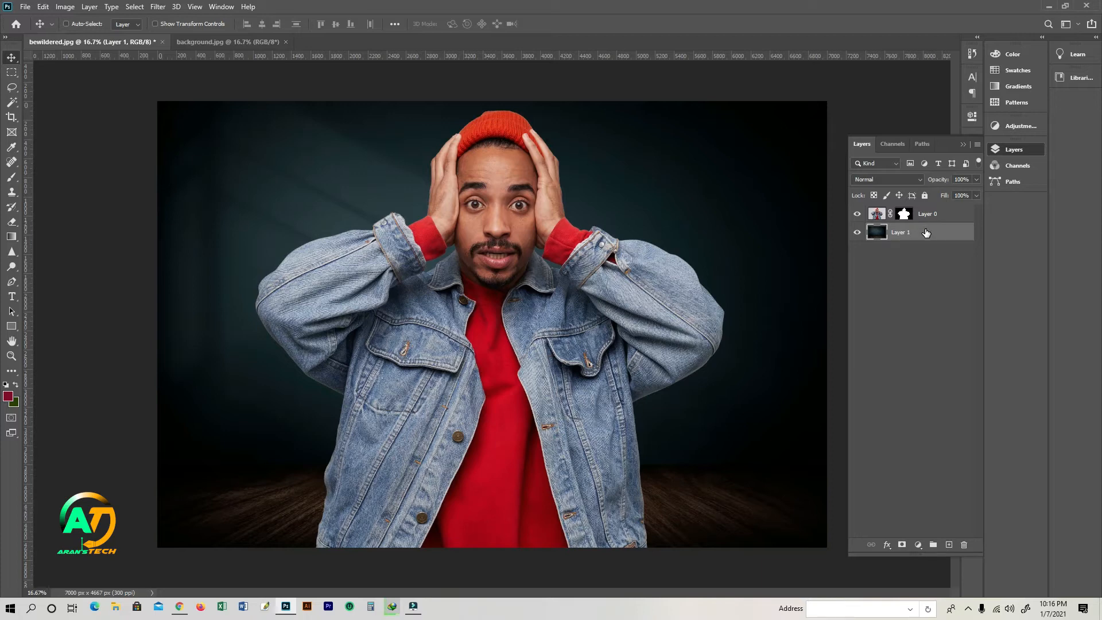
{"action": "key", "text": "ctrl"}
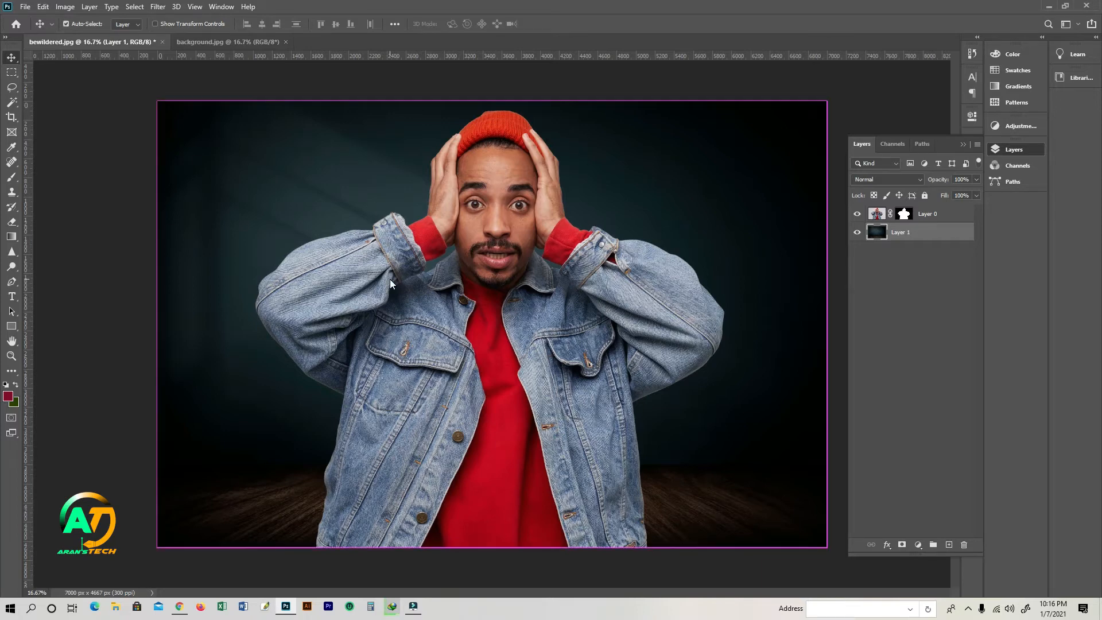
{"action": "key", "text": "ctrl+o"}
{"action": "left_click", "coordinate": [468, 295]}
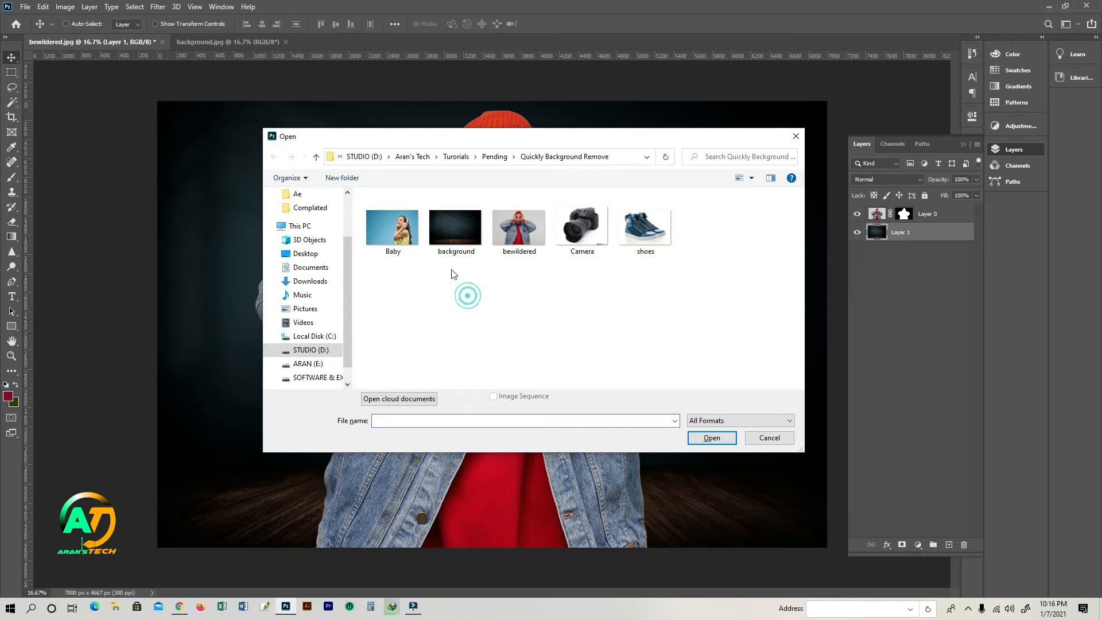
{"action": "left_click", "coordinate": [571, 233]}
{"action": "left_click", "coordinate": [712, 438]}
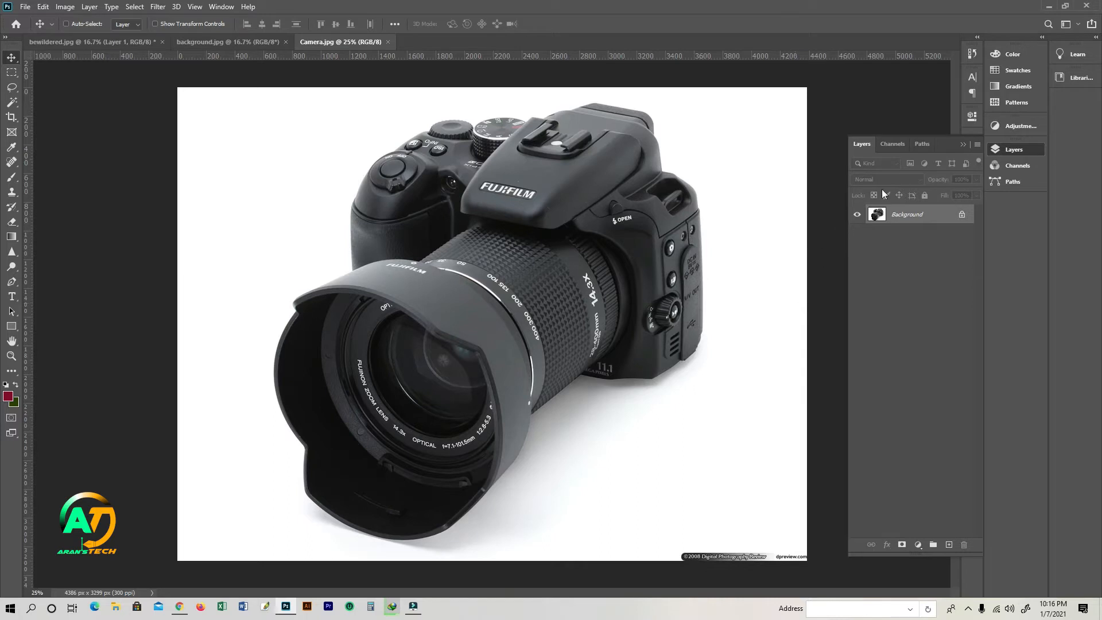
Check the Quick Actions offered for the locked camera photo, and unlock its Background into a regular layer
{"action": "left_click", "coordinate": [971, 117]}
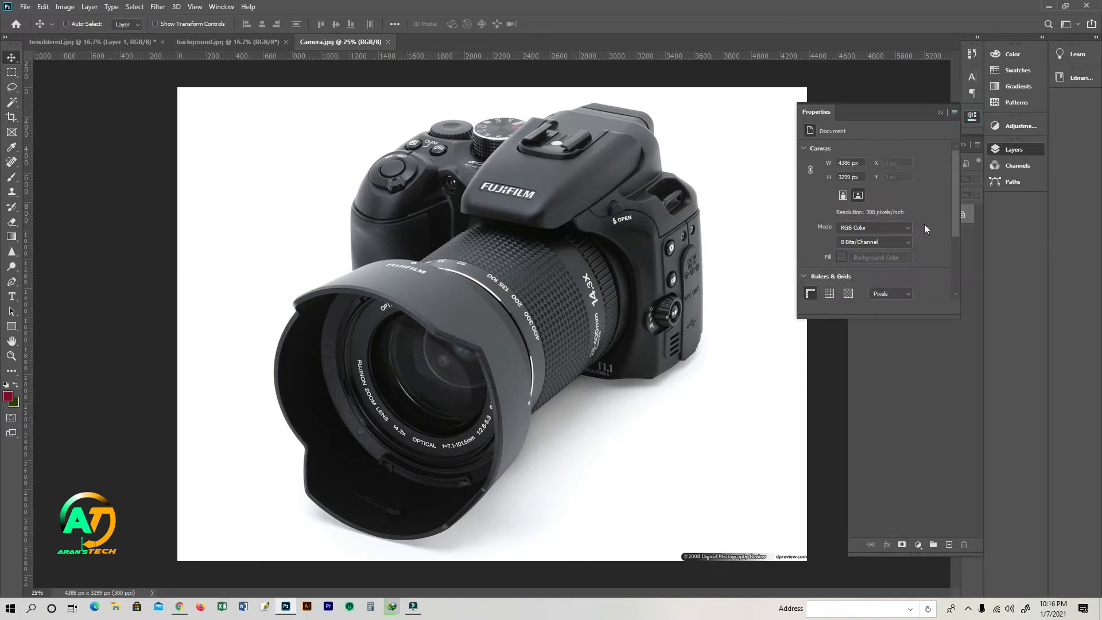
{"action": "left_click_drag", "start_coordinate": [959, 181], "coordinate": [956, 255]}
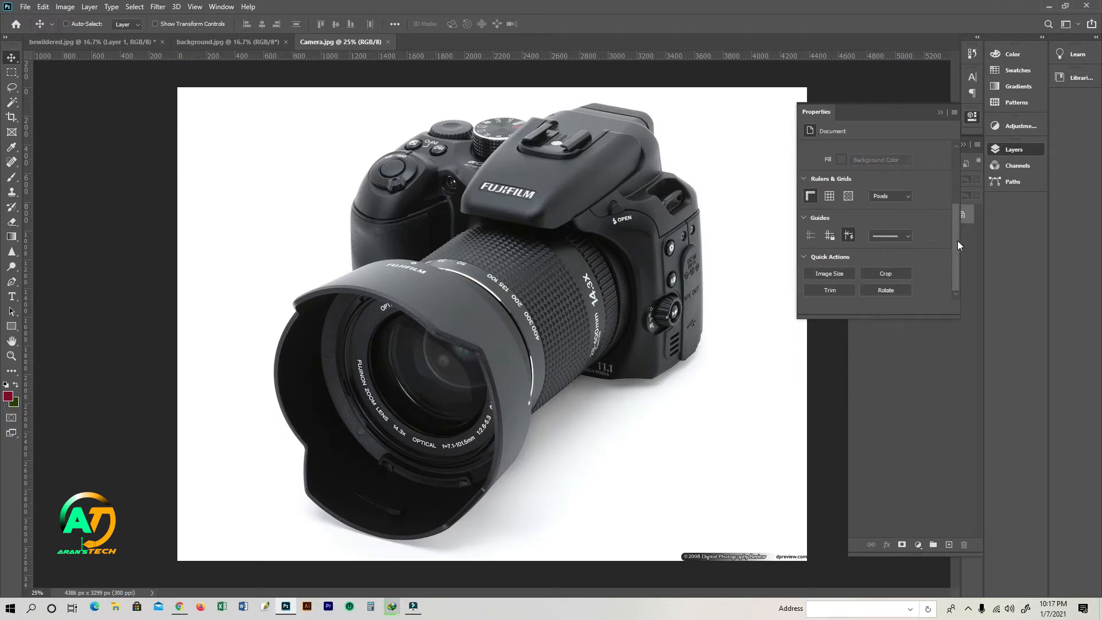
{"action": "left_click", "coordinate": [940, 111]}
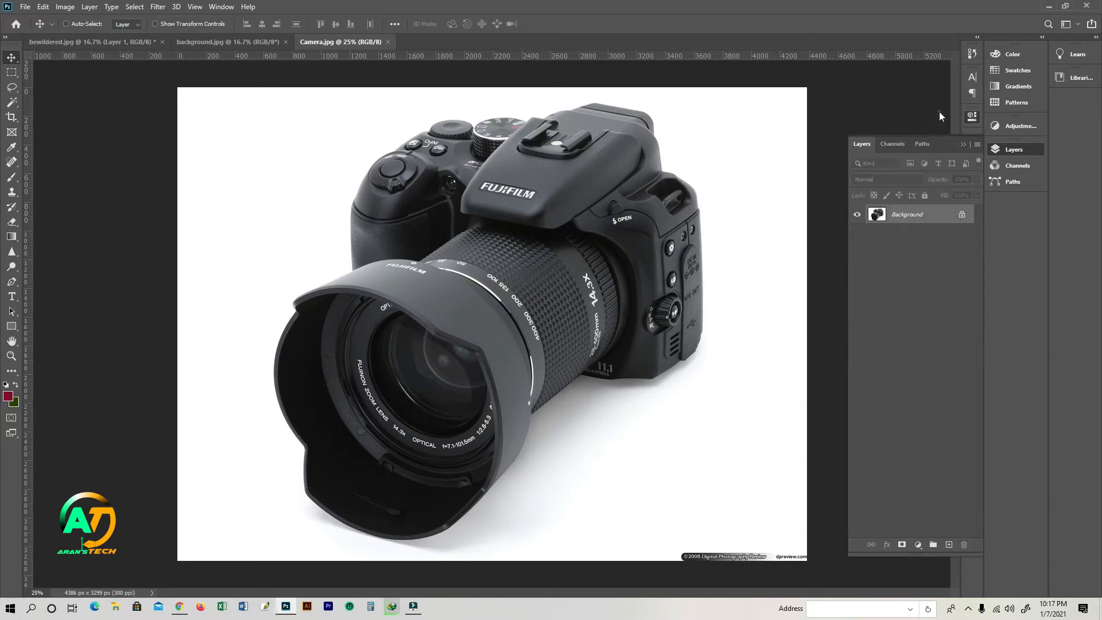
{"action": "left_click", "coordinate": [963, 216]}
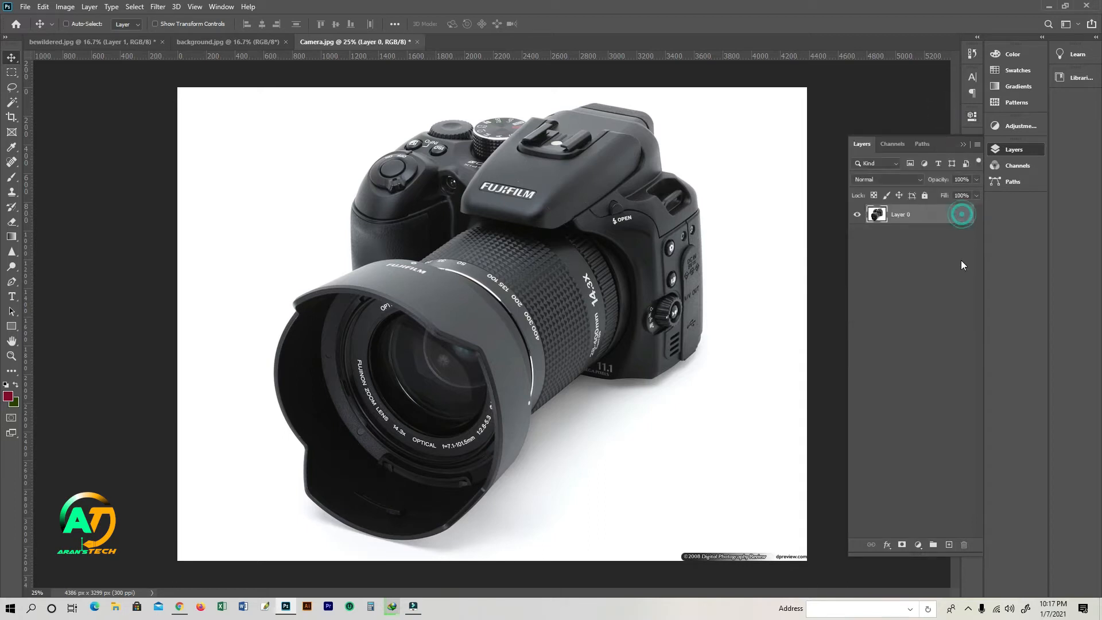
Examine the properties and Quick Actions offered for the unlocked camera layer
{"action": "left_click", "coordinate": [971, 116]}
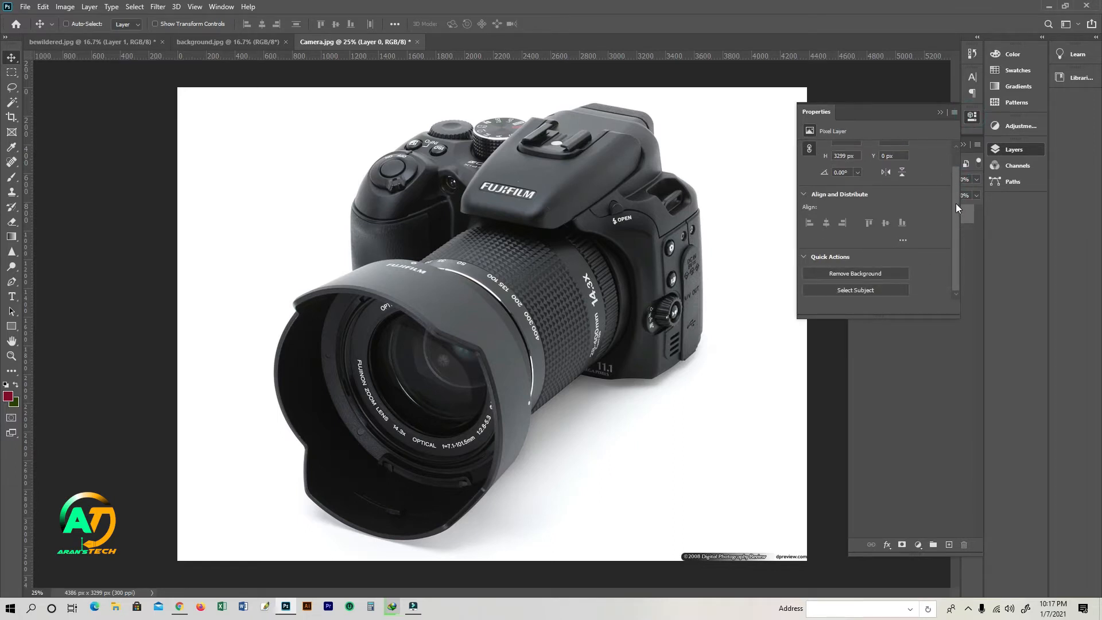
{"action": "scroll", "coordinate": [956, 203], "scroll_direction": "up", "scroll_amount": 2}
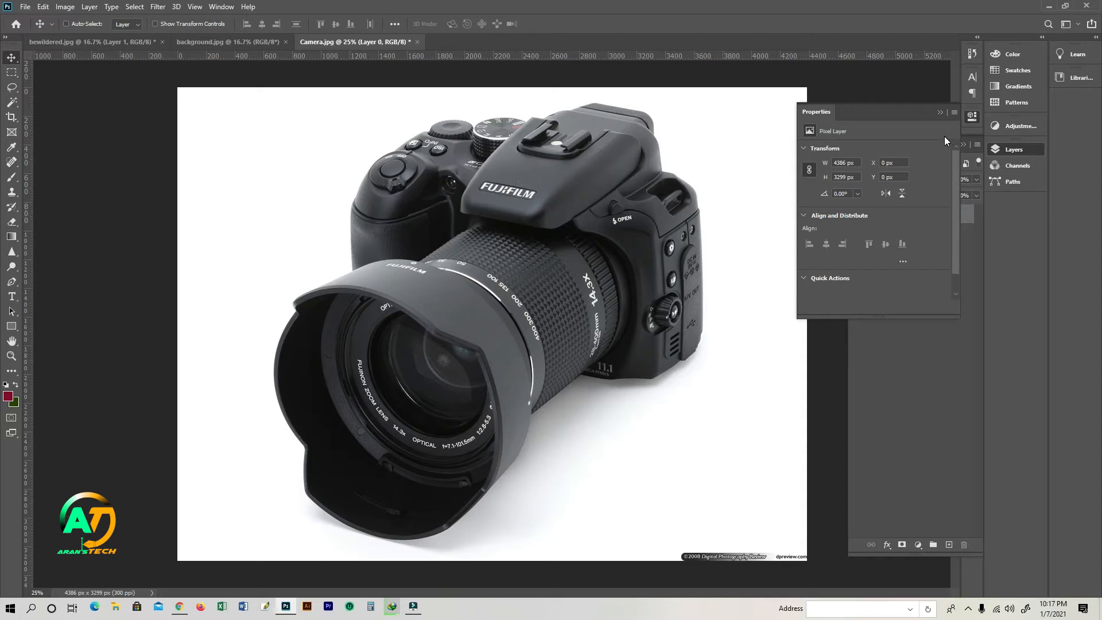
{"action": "left_click", "coordinate": [940, 113]}
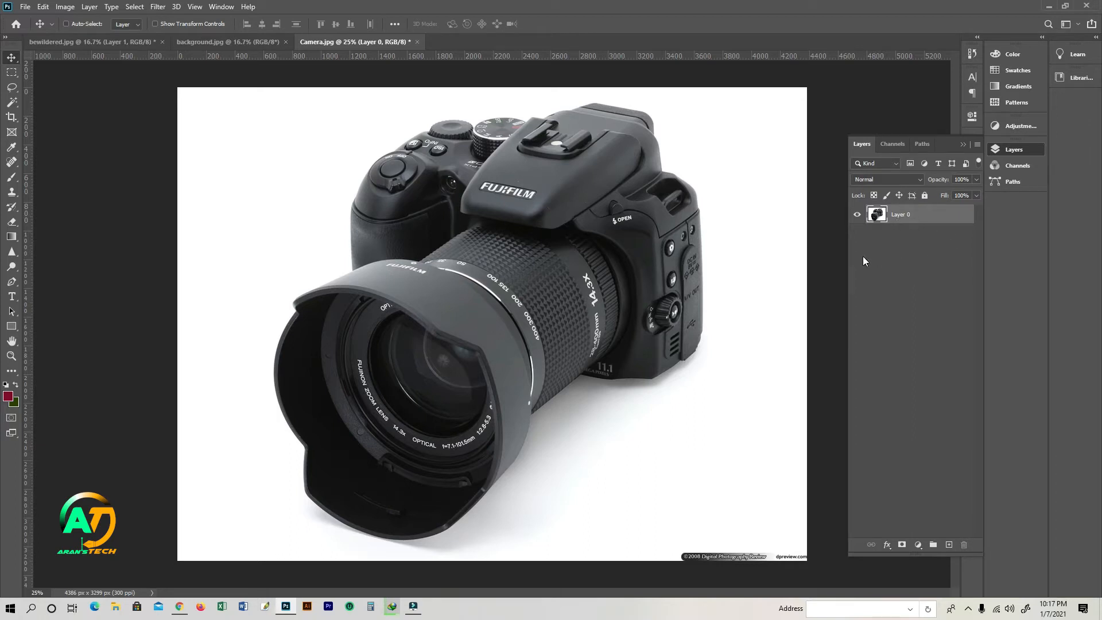
Remove the white background from the unlocked camera layer with the Remove Background quick action
{"action": "left_click", "coordinate": [976, 117]}
{"action": "left_click_drag", "start_coordinate": [956, 160], "coordinate": [956, 209]}
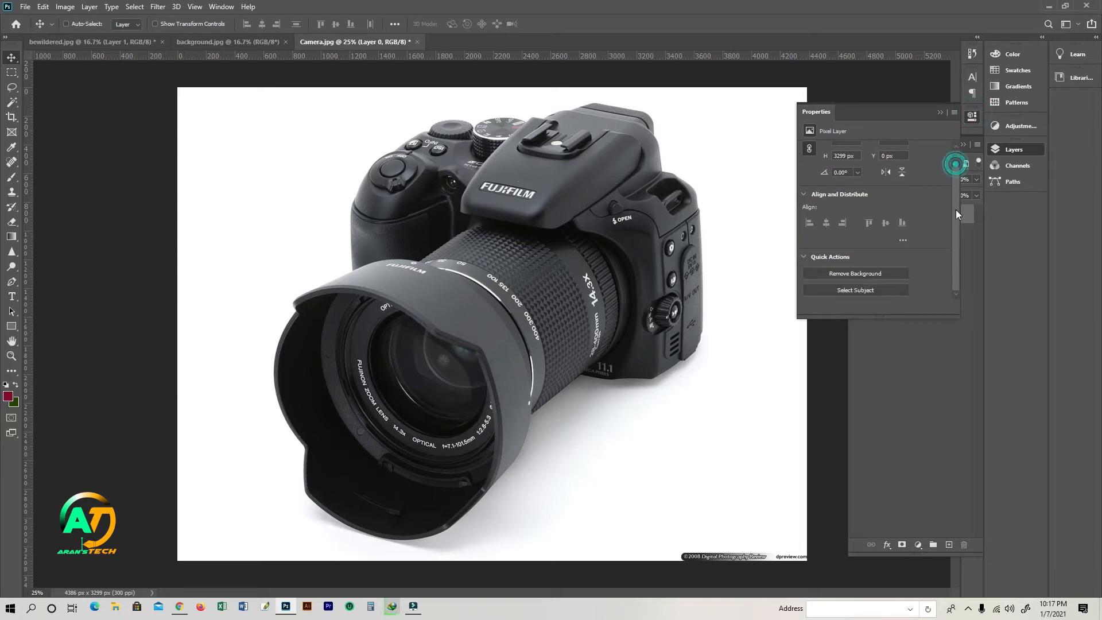
{"action": "left_click", "coordinate": [866, 274]}
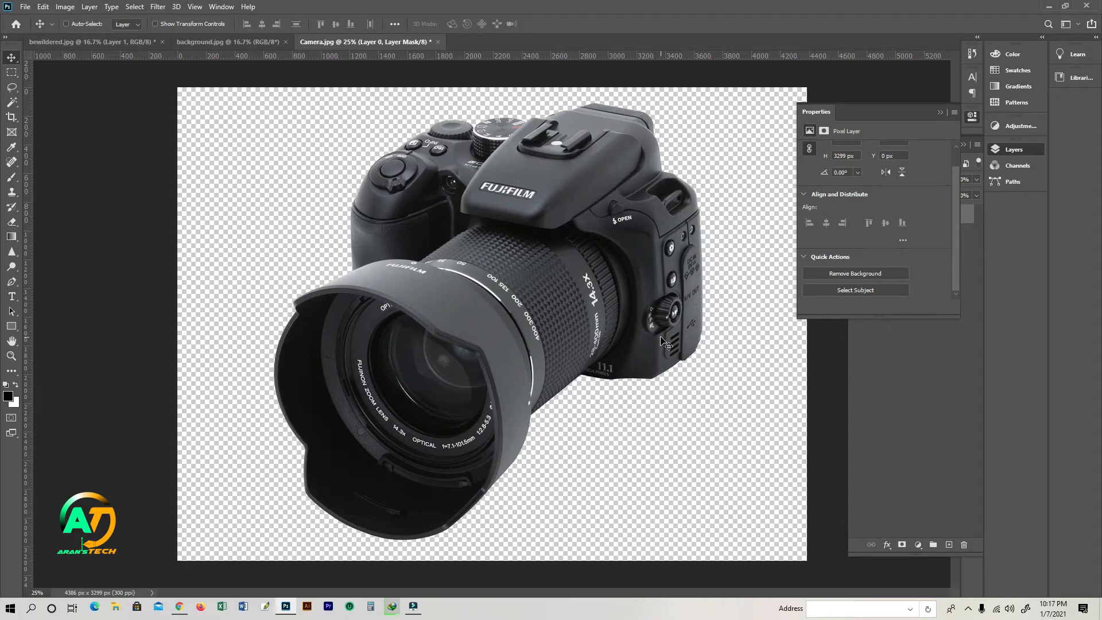
Copy the dark wall and wooden floor picture from background.jpg into Camera.jpg as a new layer
{"action": "left_click", "coordinate": [224, 42]}
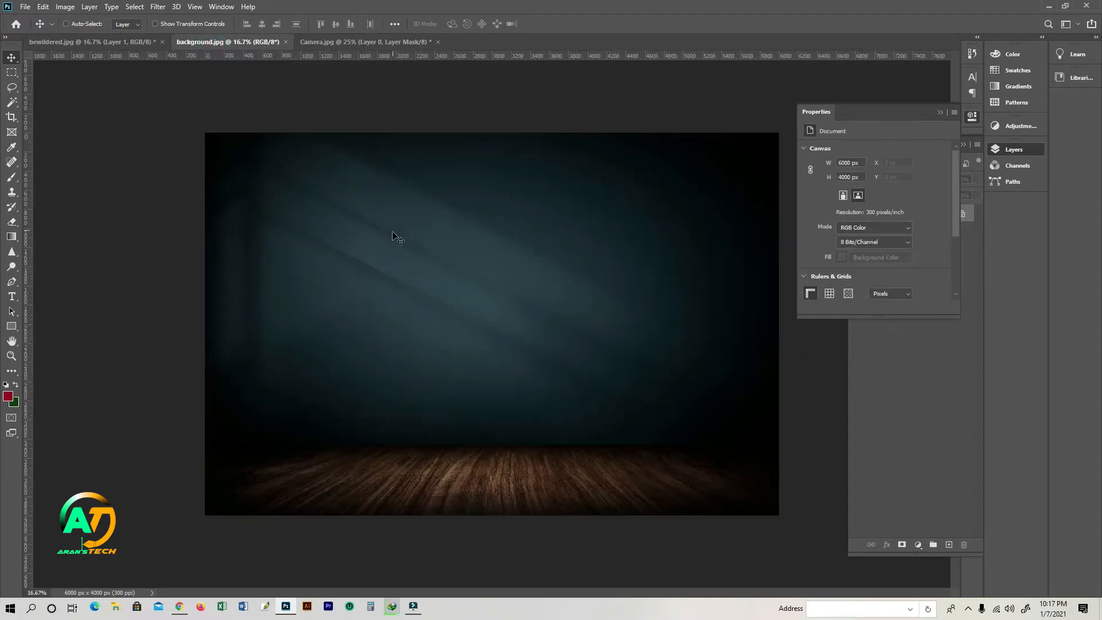
{"action": "left_click", "coordinate": [391, 234]}
{"action": "key", "text": "ctrl+Tab"}
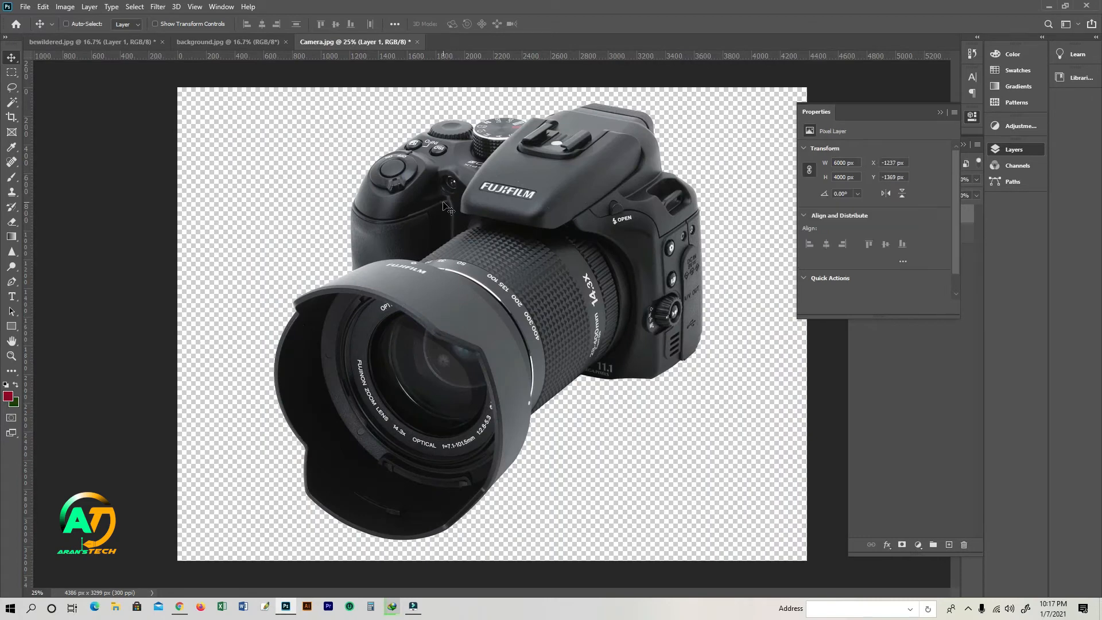
{"action": "left_click_drag", "start_coordinate": [444, 206], "coordinate": [578, 370]}
Align the dark backdrop layer with the canvas's upper-left corner and scale it proportionally to 83.07% so it covers the canvas
{"action": "key", "text": "ctrl+t"}
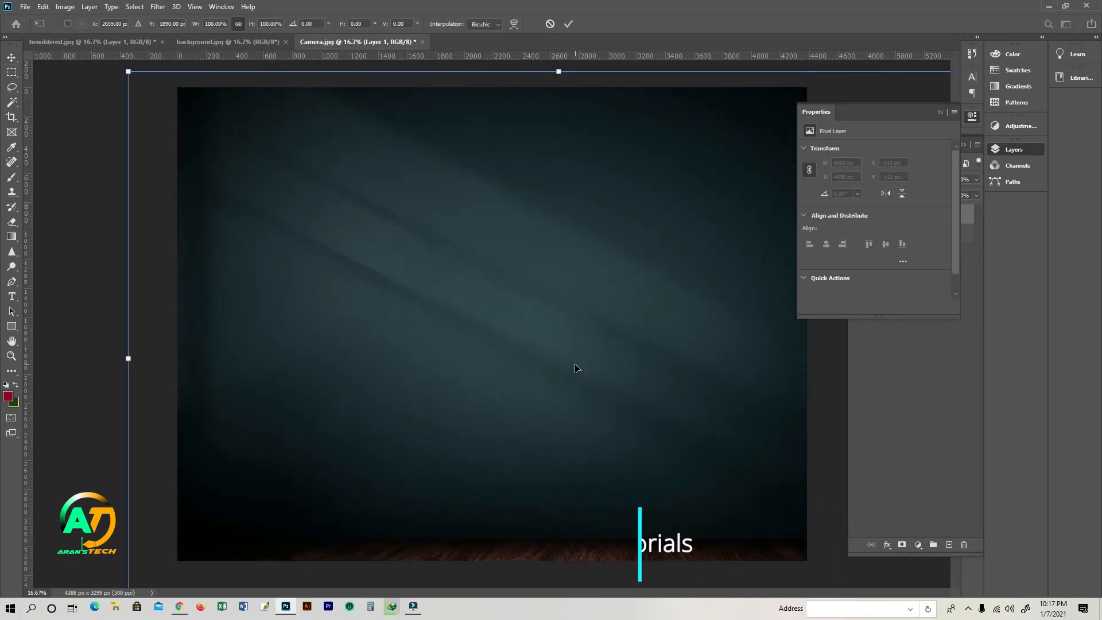
{"action": "key", "text": "ctrl+minus"}
{"action": "left_click_drag", "start_coordinate": [462, 295], "coordinate": [497, 308]}
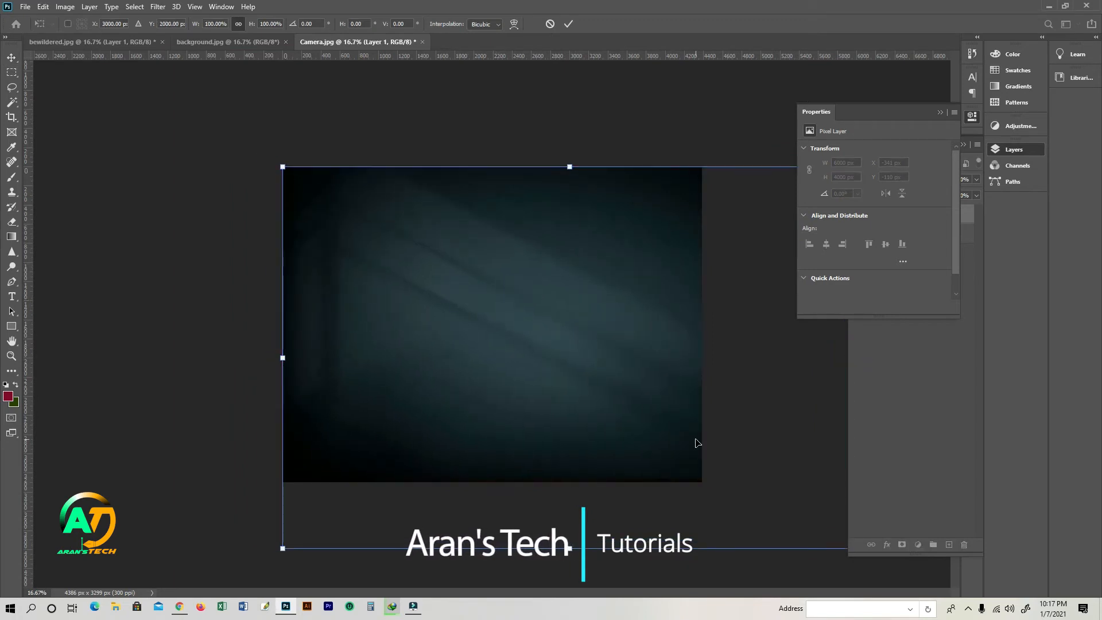
{"action": "key", "text": "ctrl+minus"}
{"action": "left_click_drag", "start_coordinate": [765, 492], "coordinate": [681, 459]}
{"action": "key", "text": "Return"}
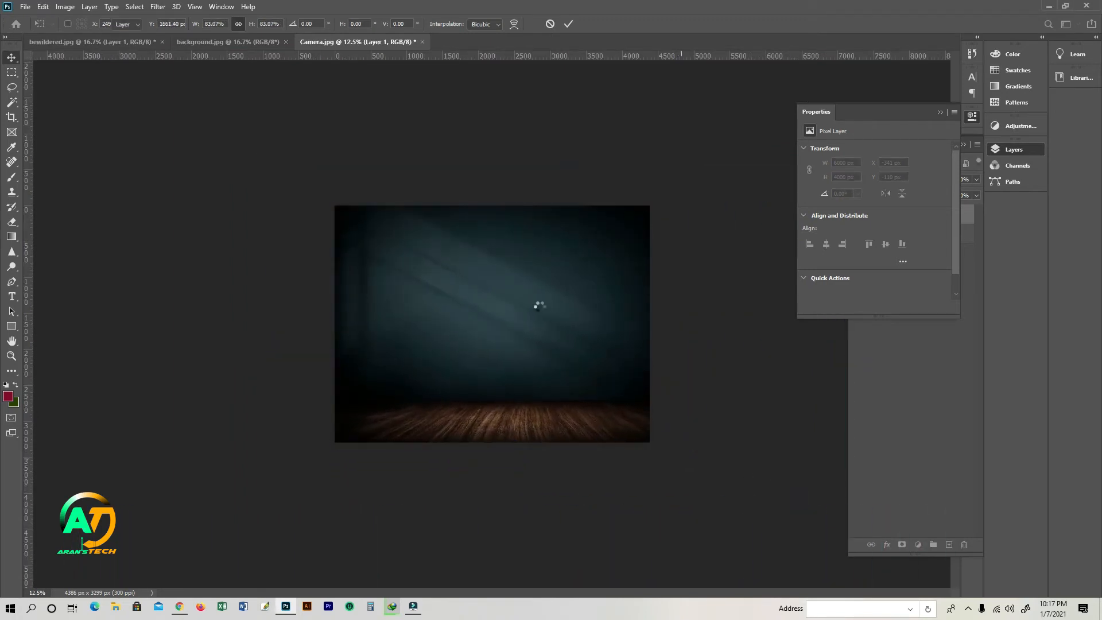
Move the backdrop Layer 1 below the camera's Layer 0 in the layer order
{"action": "left_click_drag", "start_coordinate": [515, 310], "coordinate": [623, 312]}
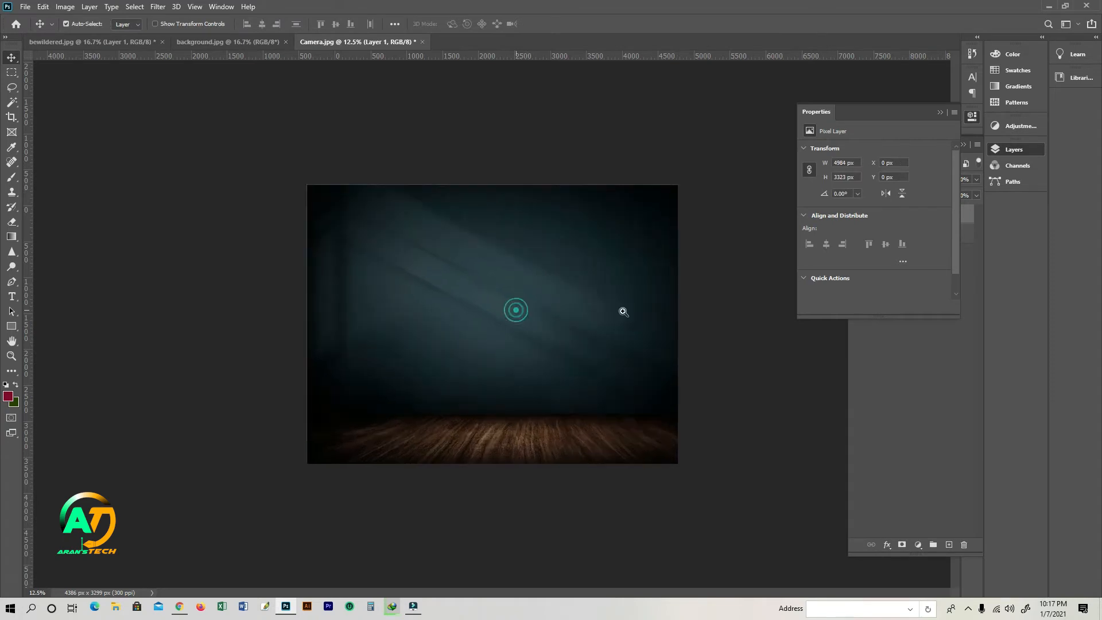
{"action": "left_click", "coordinate": [999, 149]}
{"action": "left_click_drag", "start_coordinate": [915, 213], "coordinate": [914, 256]}
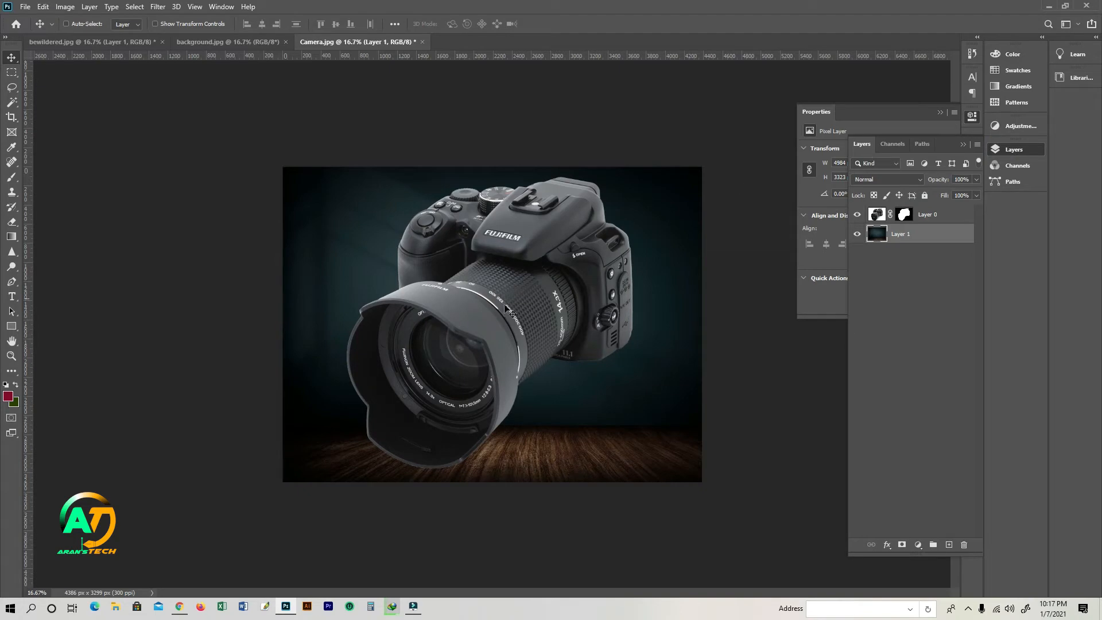
Examine the edges of the camera cutout up close against the dark backdrop, from the body to the lens hood
{"action": "left_click", "coordinate": [468, 342], "text": "ctrl"}
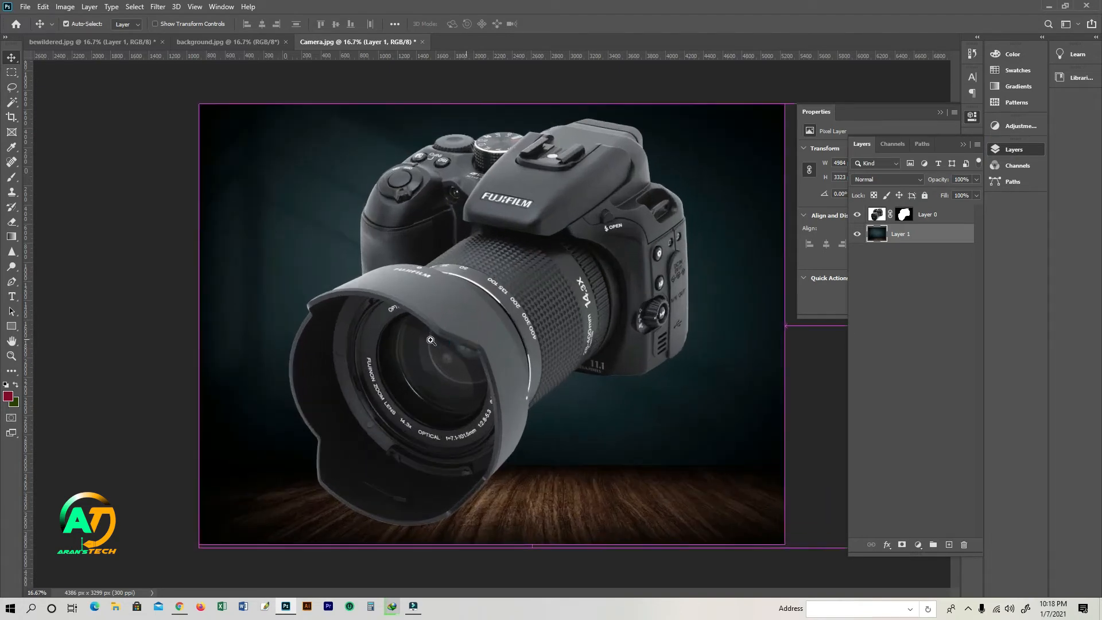
{"action": "left_click", "coordinate": [352, 367], "text": "ctrl"}
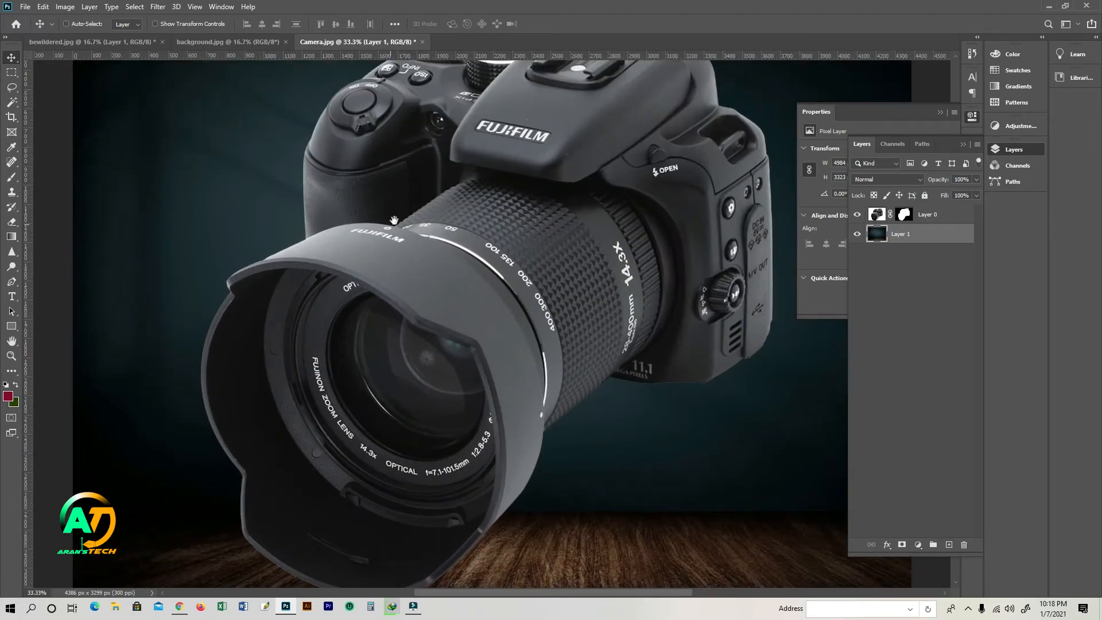
{"action": "left_click_drag", "start_coordinate": [394, 220], "coordinate": [379, 355]}
{"action": "left_click_drag", "start_coordinate": [651, 263], "coordinate": [629, 265]}
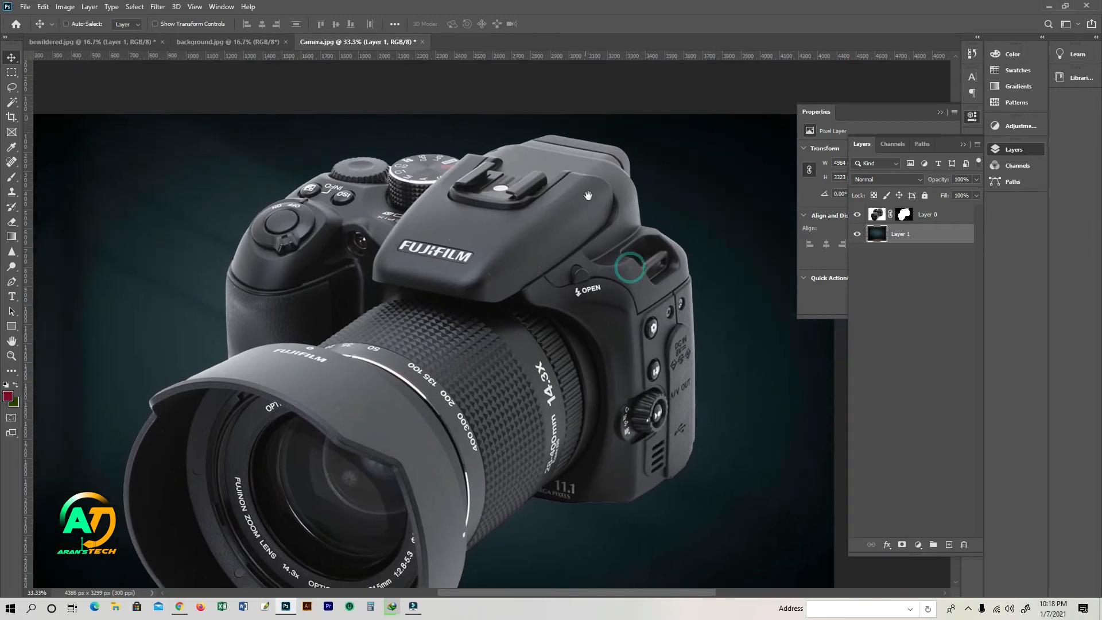
{"action": "left_click_drag", "start_coordinate": [595, 433], "coordinate": [598, 402]}
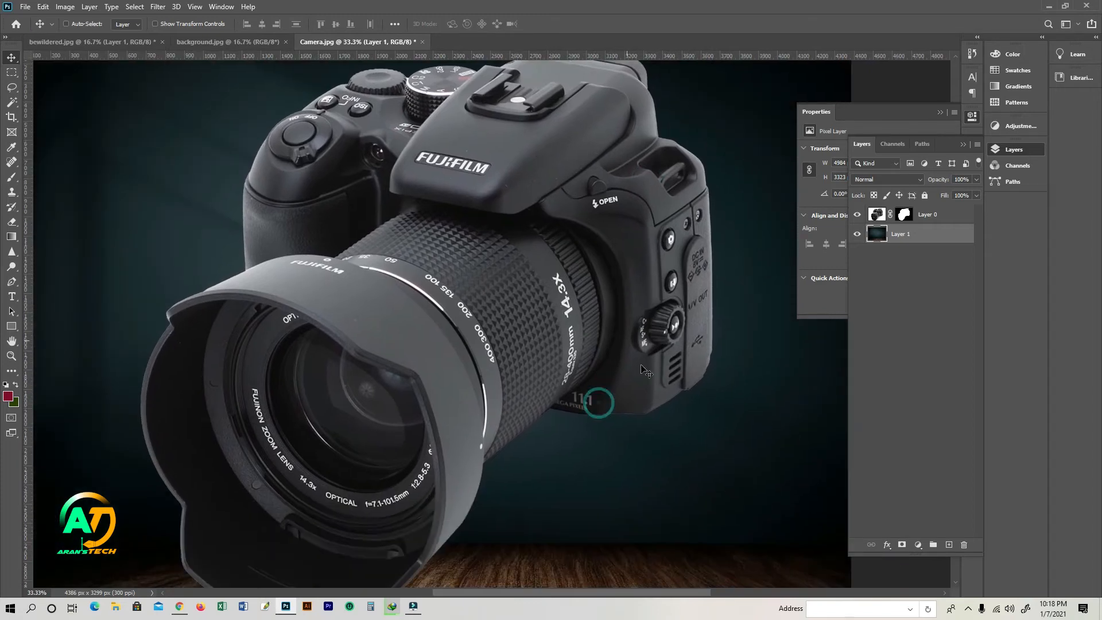
{"action": "left_click_drag", "start_coordinate": [455, 486], "coordinate": [496, 409]}
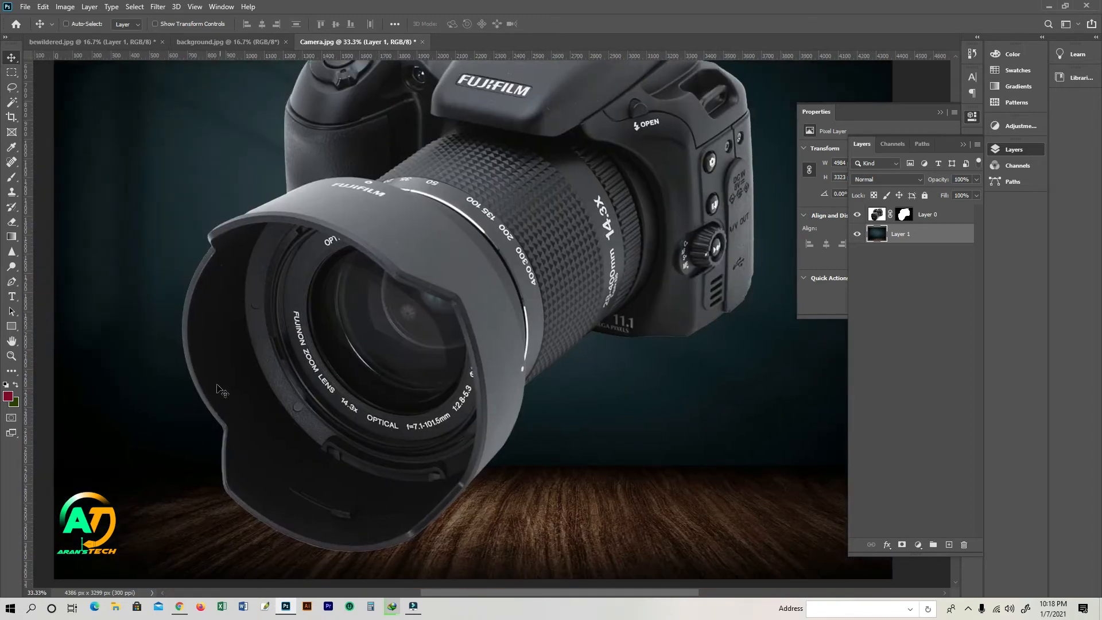
Open the Baby image from the Quickly Background Remove folder
{"action": "key", "text": "ctrl"}
{"action": "key", "text": "ctrl+o"}
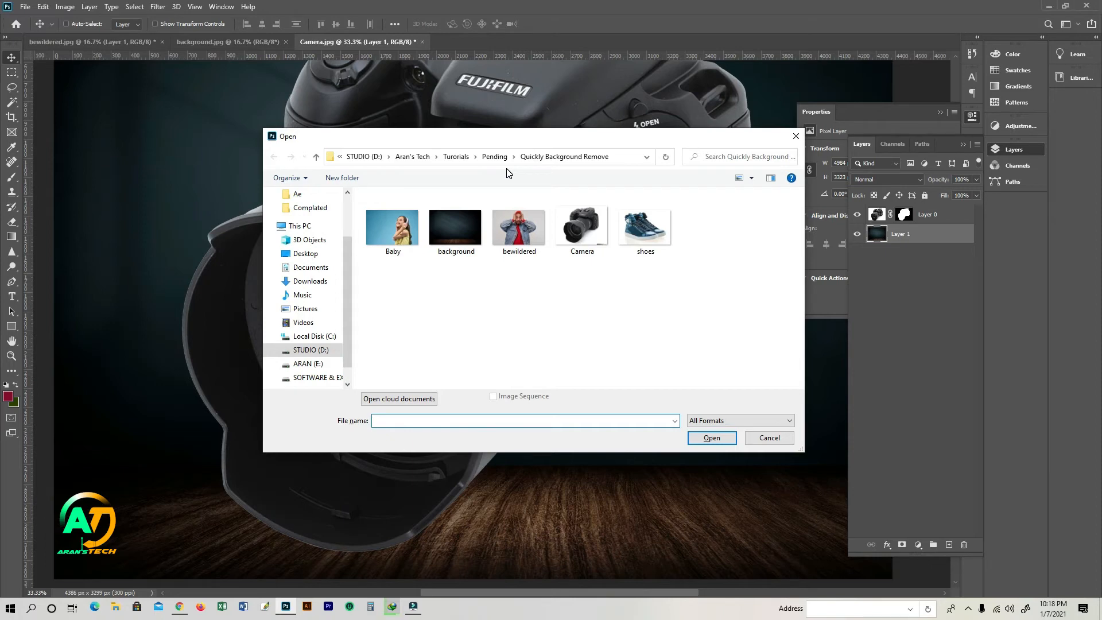
{"action": "left_click", "coordinate": [392, 227]}
{"action": "left_click", "coordinate": [712, 438]}
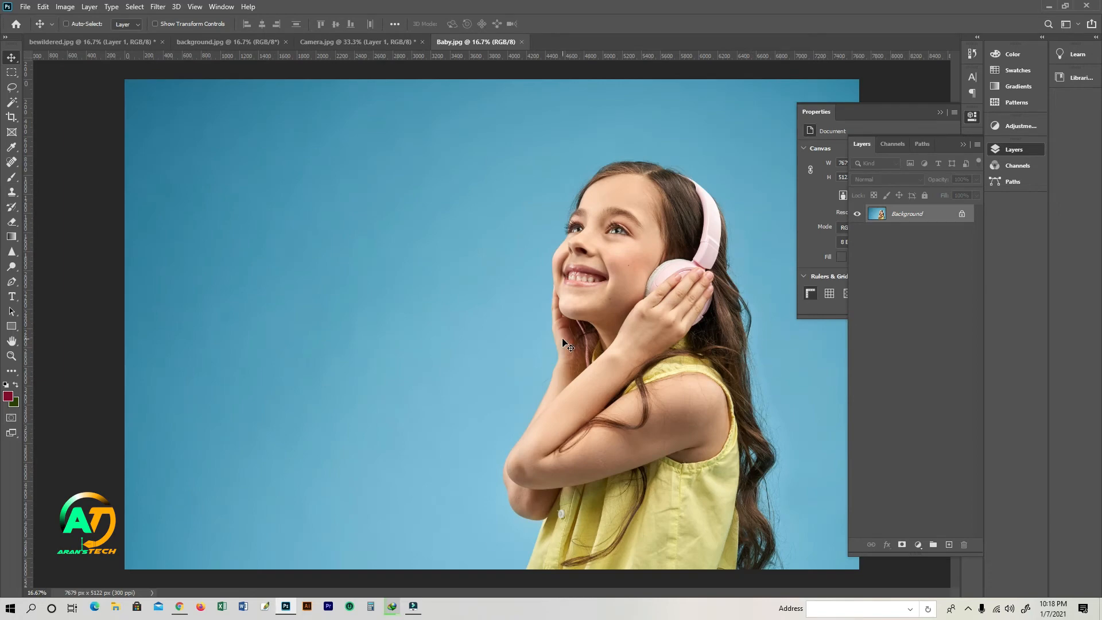
Unlock the girl photo's Background into a regular layer and remove its blue backdrop with the Remove Background quick action
{"action": "left_click", "coordinate": [963, 214]}
{"action": "left_click", "coordinate": [972, 114]}
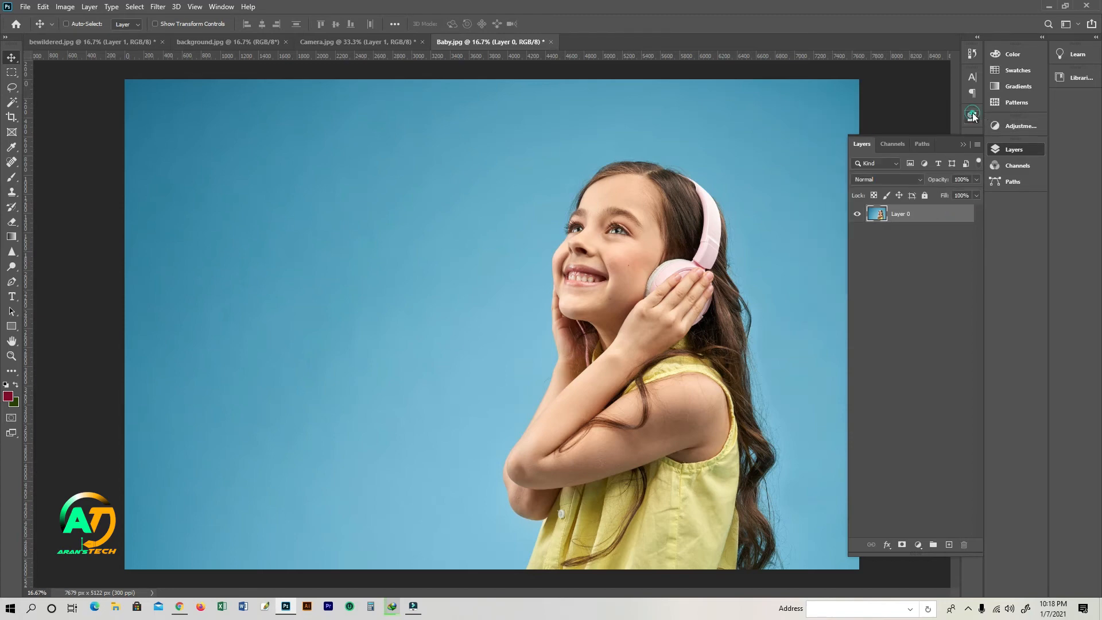
{"action": "left_click", "coordinate": [972, 115]}
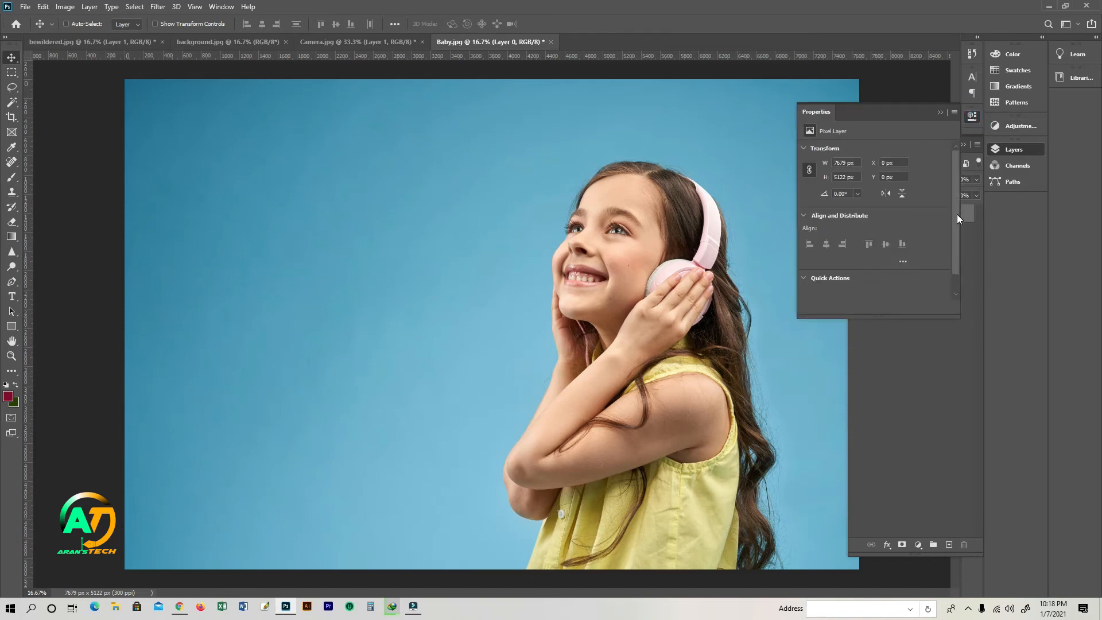
{"action": "scroll", "coordinate": [930, 246], "scroll_direction": "down", "scroll_amount": 1}
{"action": "left_click", "coordinate": [851, 273]}
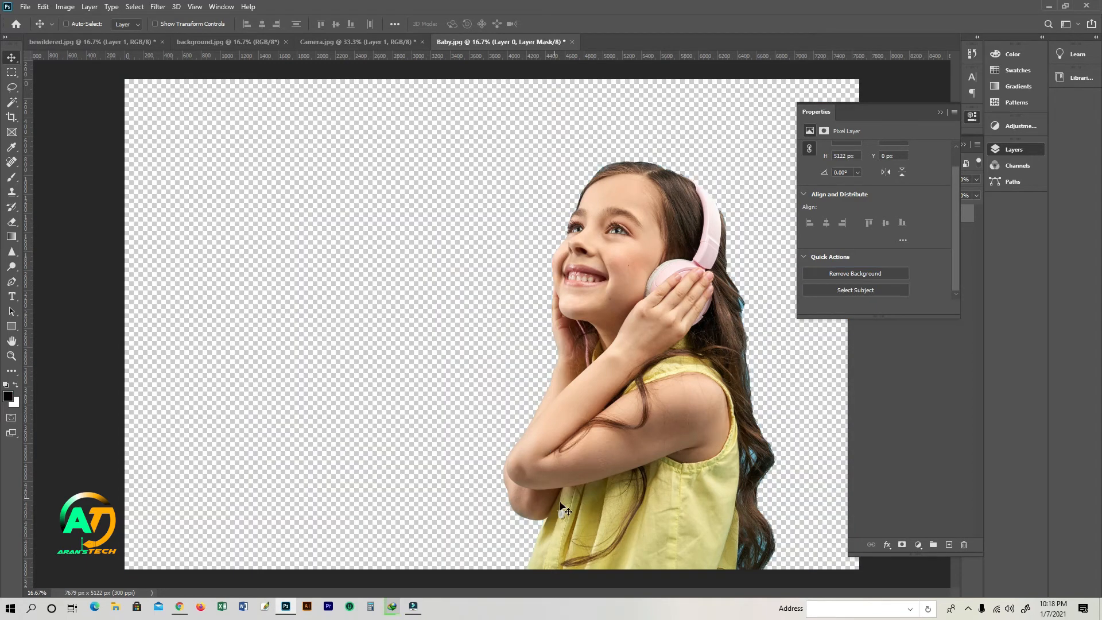
Examine the girl's cutout up close, checking the arms and the long hair for leftover background
{"action": "left_click", "coordinate": [680, 499], "text": "ctrl"}
{"action": "left_click_drag", "start_coordinate": [649, 403], "coordinate": [583, 347]}
{"action": "left_click_drag", "start_coordinate": [472, 324], "coordinate": [580, 438]}
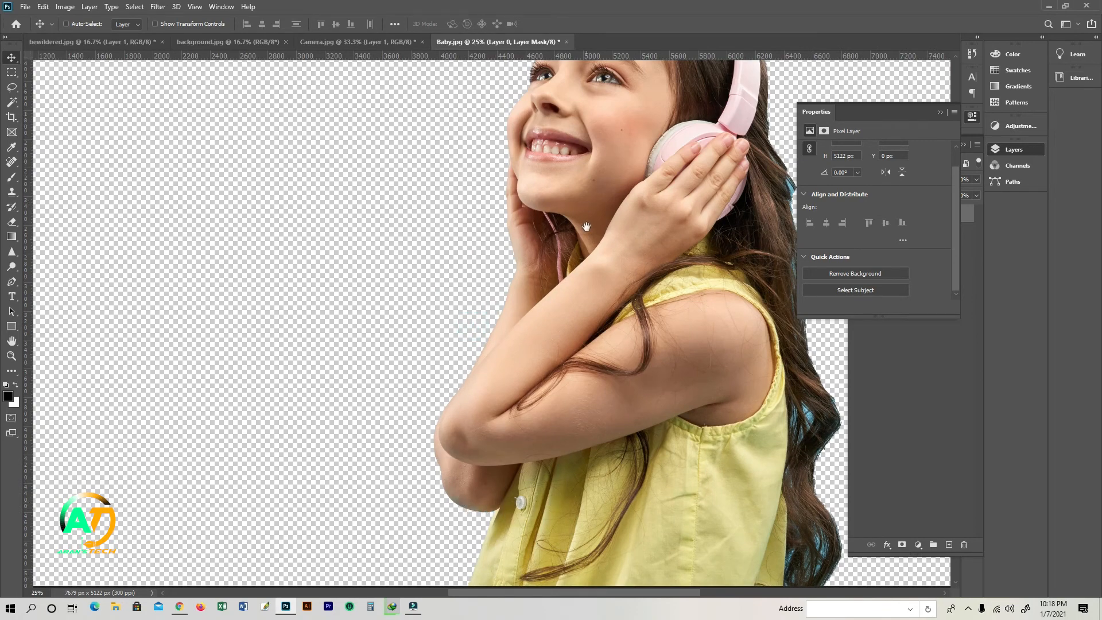
{"action": "left_click_drag", "start_coordinate": [586, 228], "coordinate": [559, 380]}
{"action": "left_click_drag", "start_coordinate": [636, 394], "coordinate": [211, 16]}
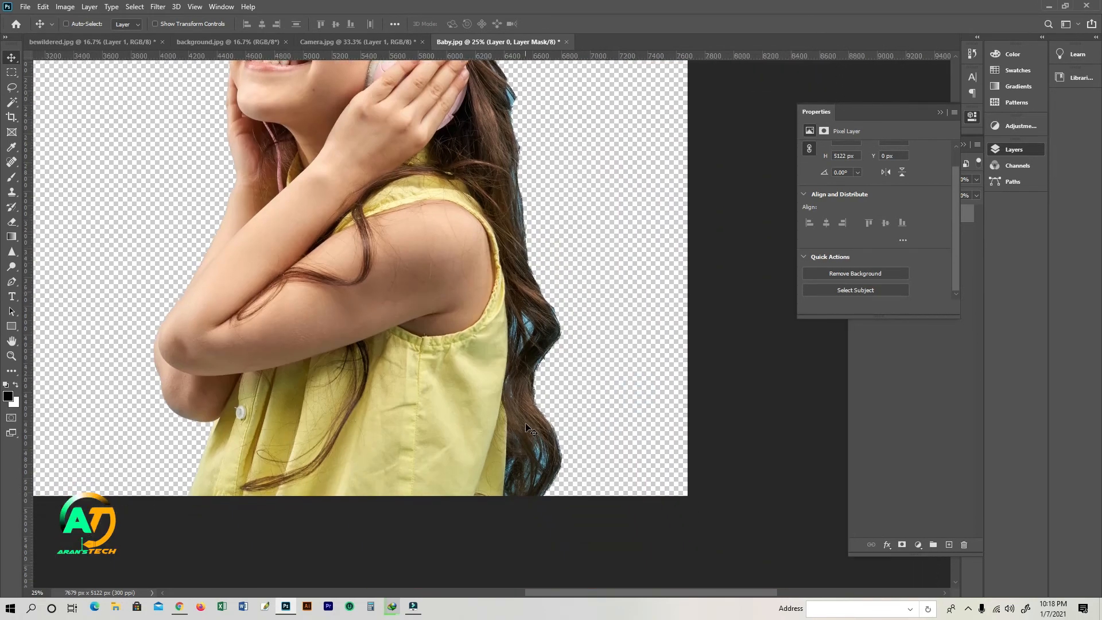
{"action": "left_click_drag", "start_coordinate": [528, 223], "coordinate": [528, 344]}
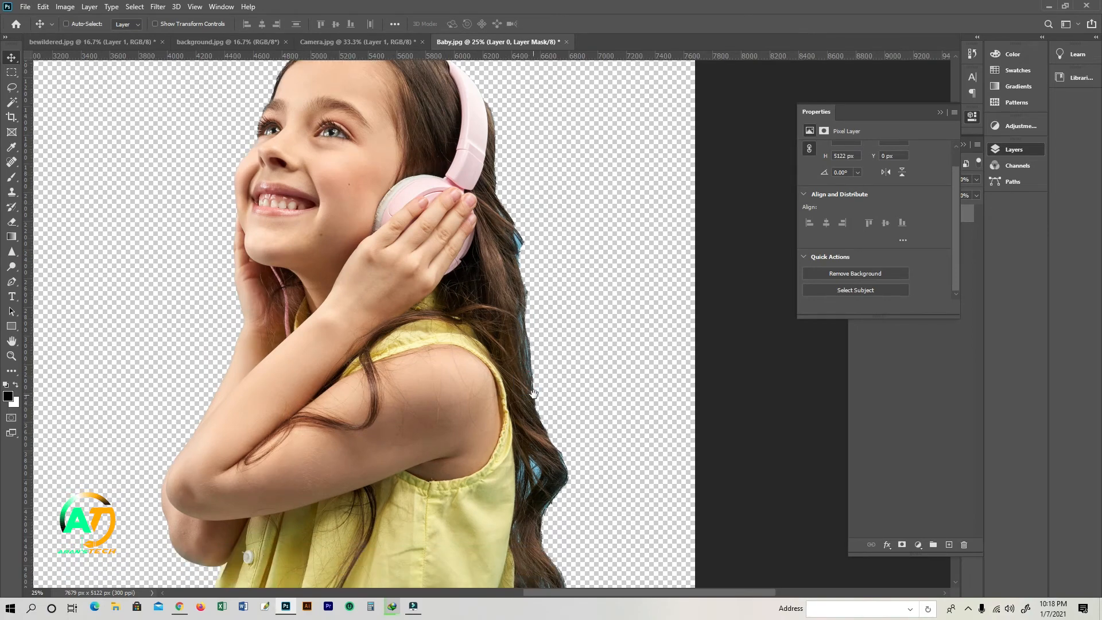
{"action": "left_click_drag", "start_coordinate": [531, 395], "coordinate": [537, 315]}
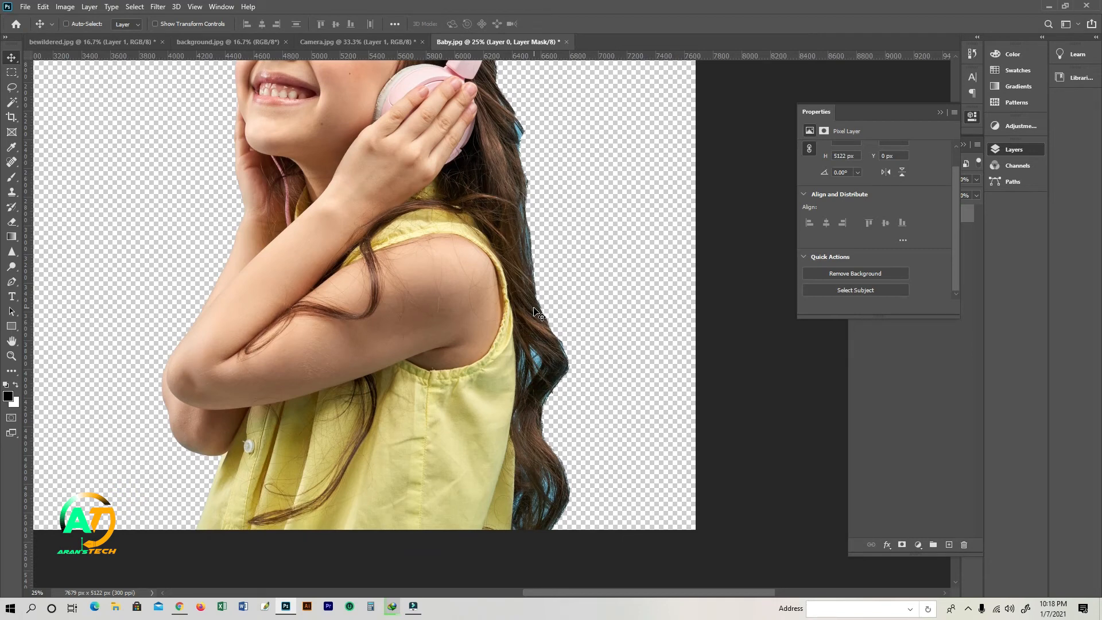
Compare the finished camera composite in Camera.jpg with the girl's cutout in Baby.jpg, each viewed whole
{"action": "left_click", "coordinate": [352, 40]}
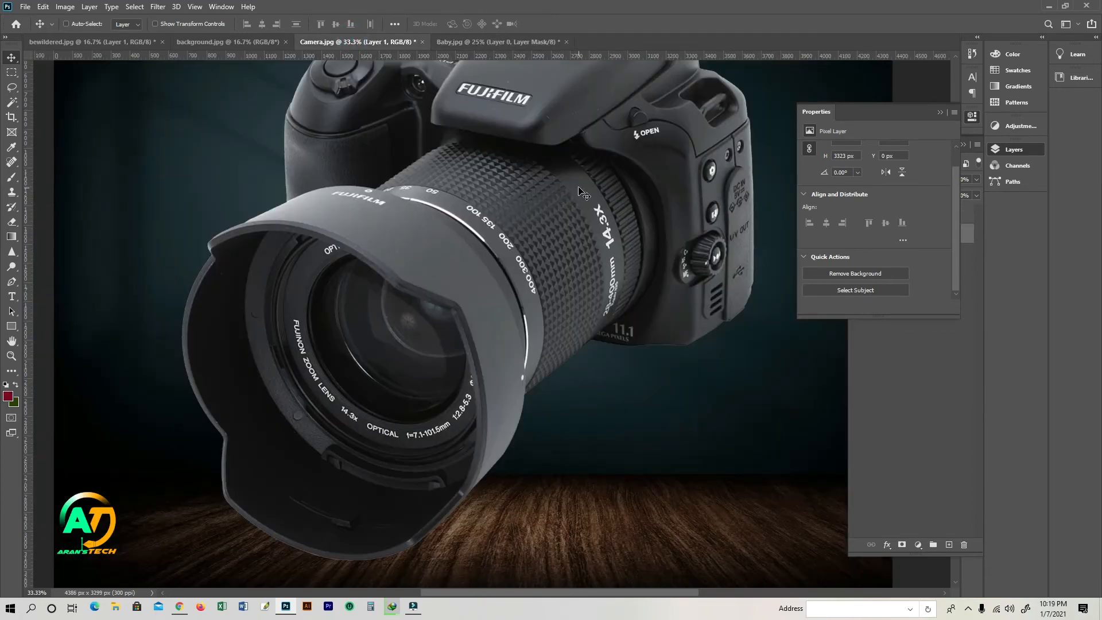
{"action": "key", "text": "ctrl+minus"}
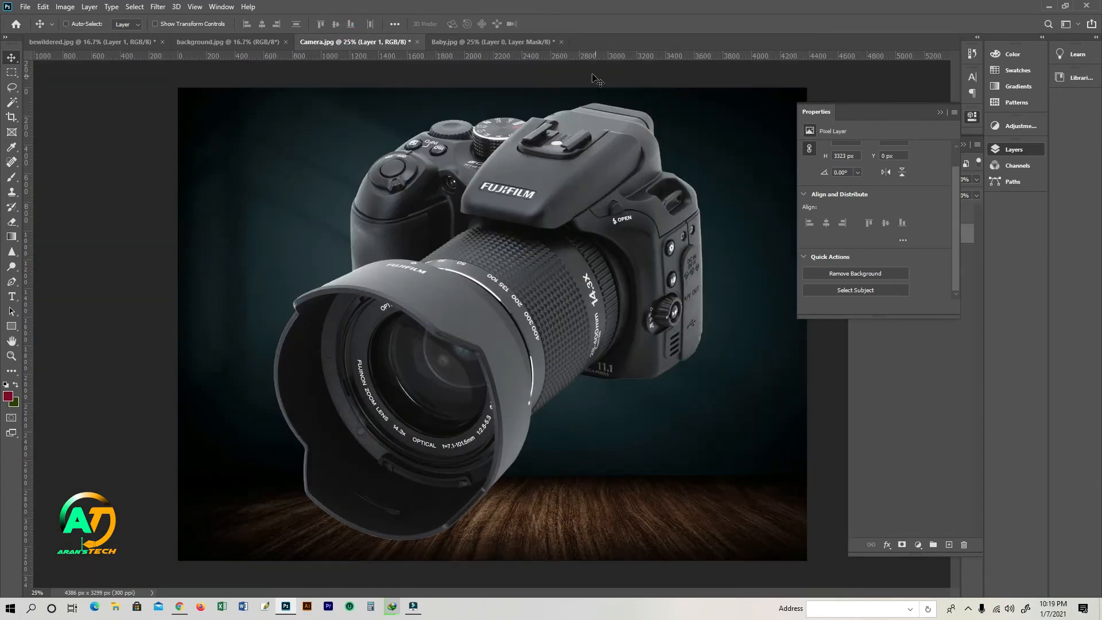
{"action": "left_click", "coordinate": [492, 42]}
{"action": "key", "text": "ctrl+minus"}
{"action": "key", "text": "ctrl+minus"}
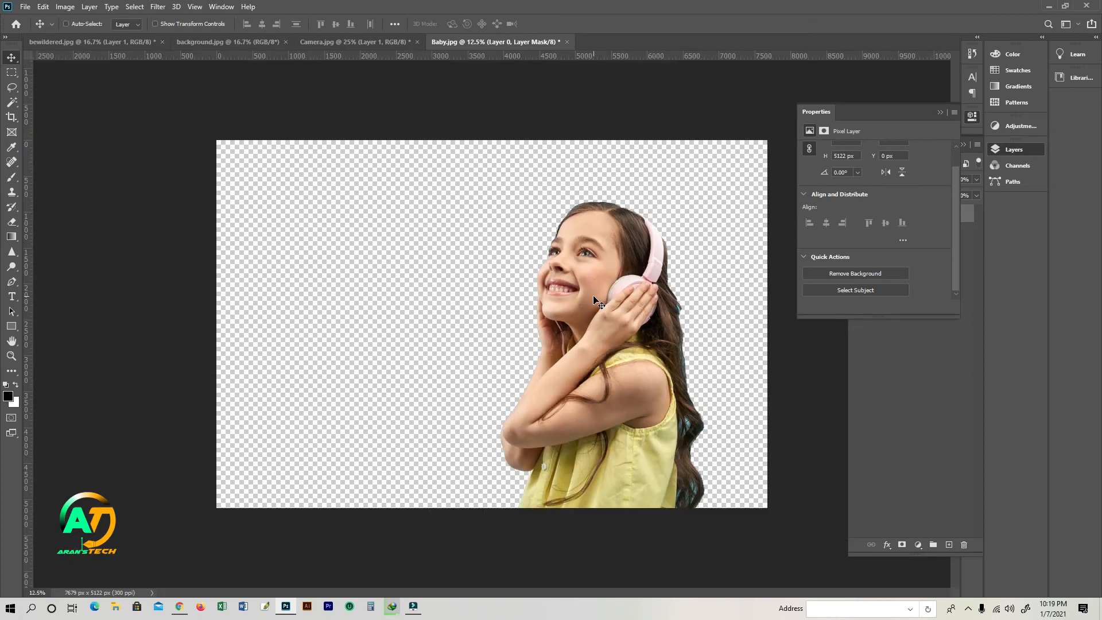
{"action": "left_click", "coordinate": [354, 41]}
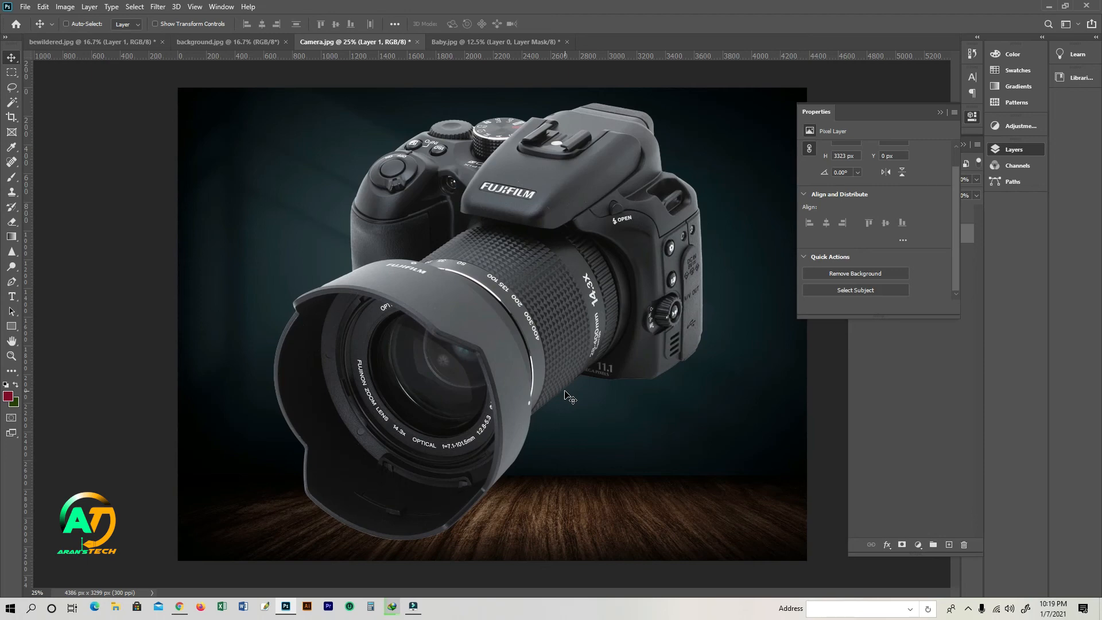
{"action": "left_click", "coordinate": [488, 43]}
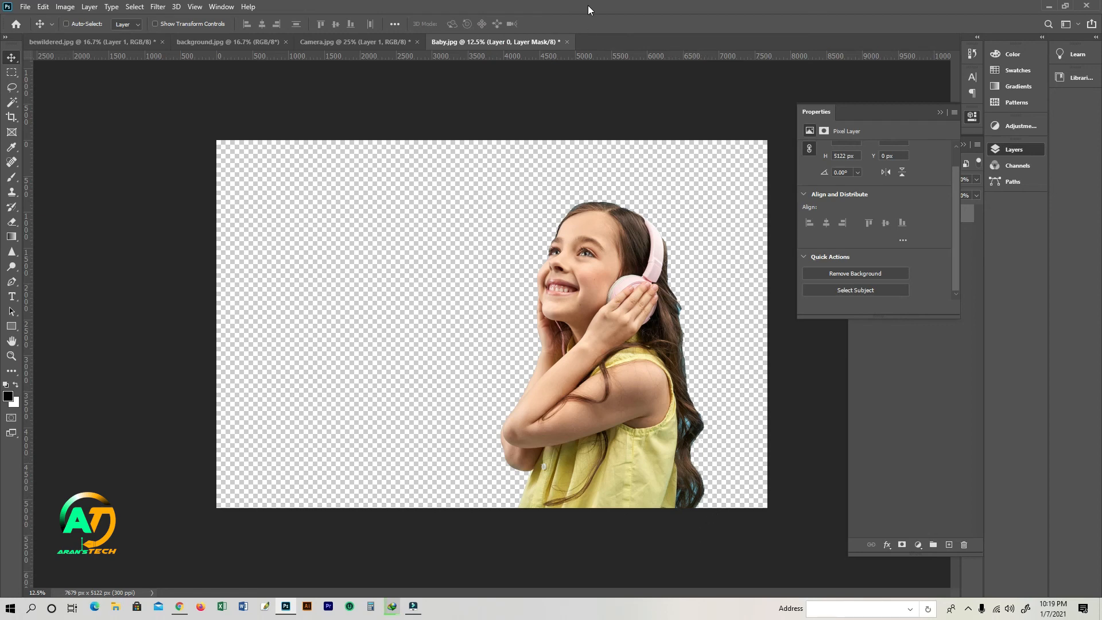
Close Baby.jpg without saving its changes
{"action": "left_click_drag", "start_coordinate": [580, 357], "coordinate": [546, 359]}
{"action": "key", "text": "ctrl+w"}
{"action": "key", "text": "n"}
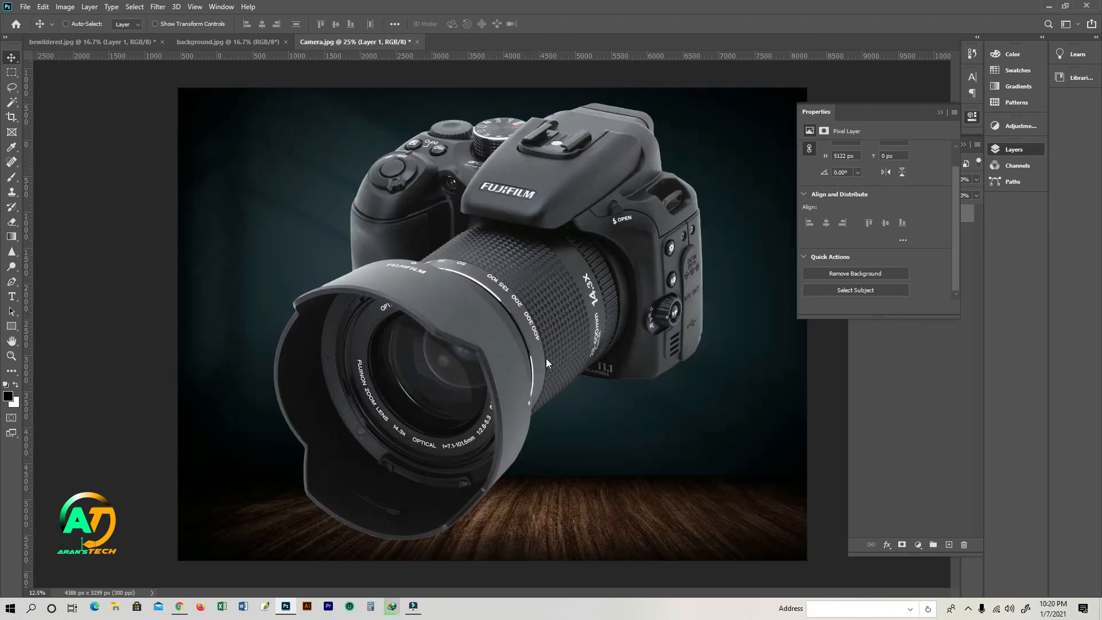